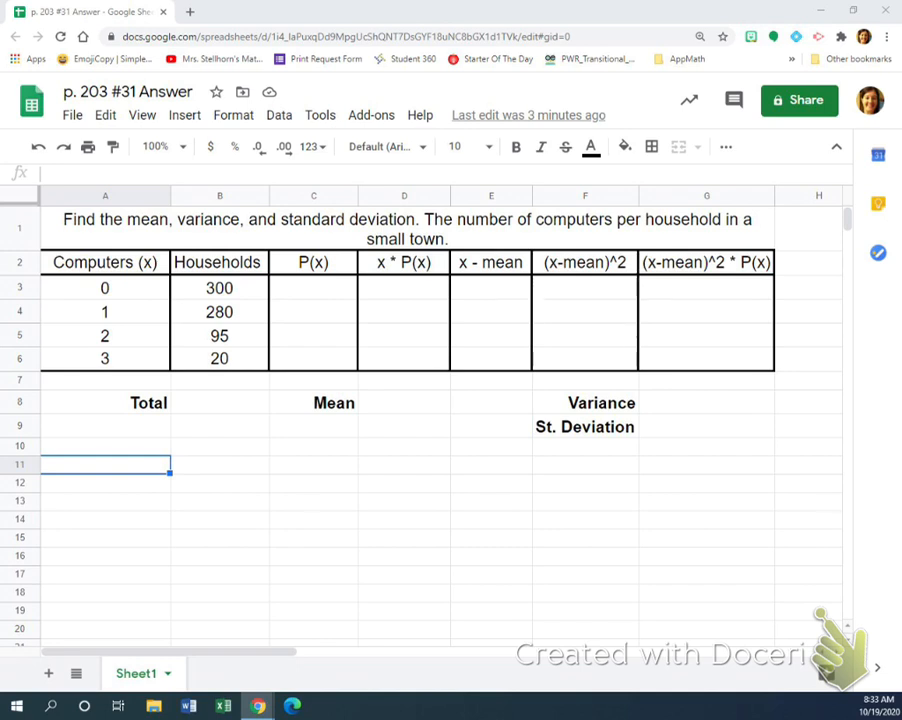
Calculate the households total in B8 with the formula =sum(B3:B6).
{"action": "left_click", "coordinate": [219, 402]}
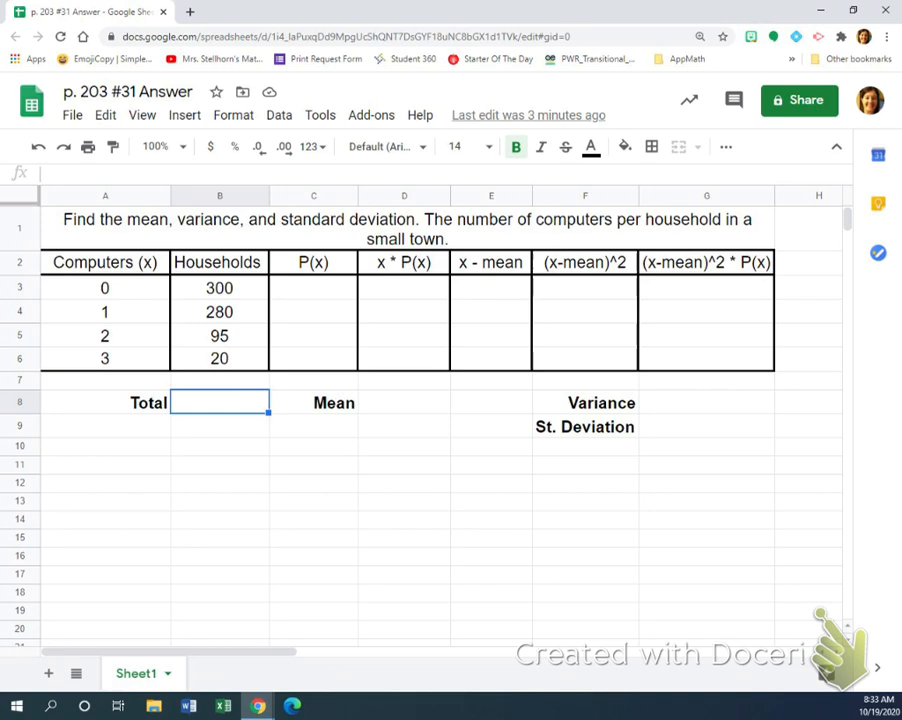
{"action": "type", "text": "="}
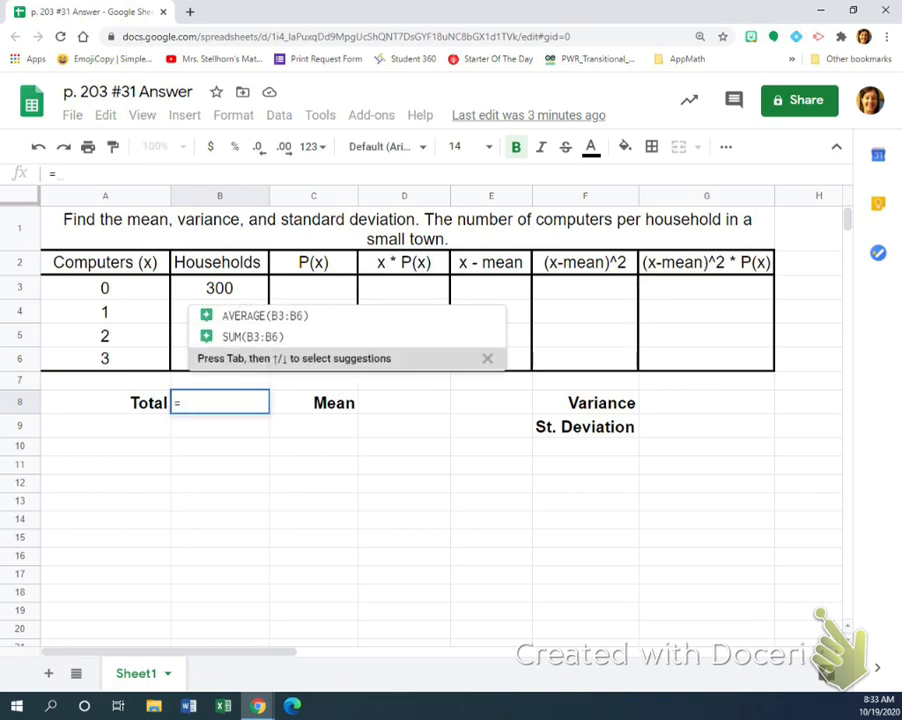
{"action": "type", "text": "sum("}
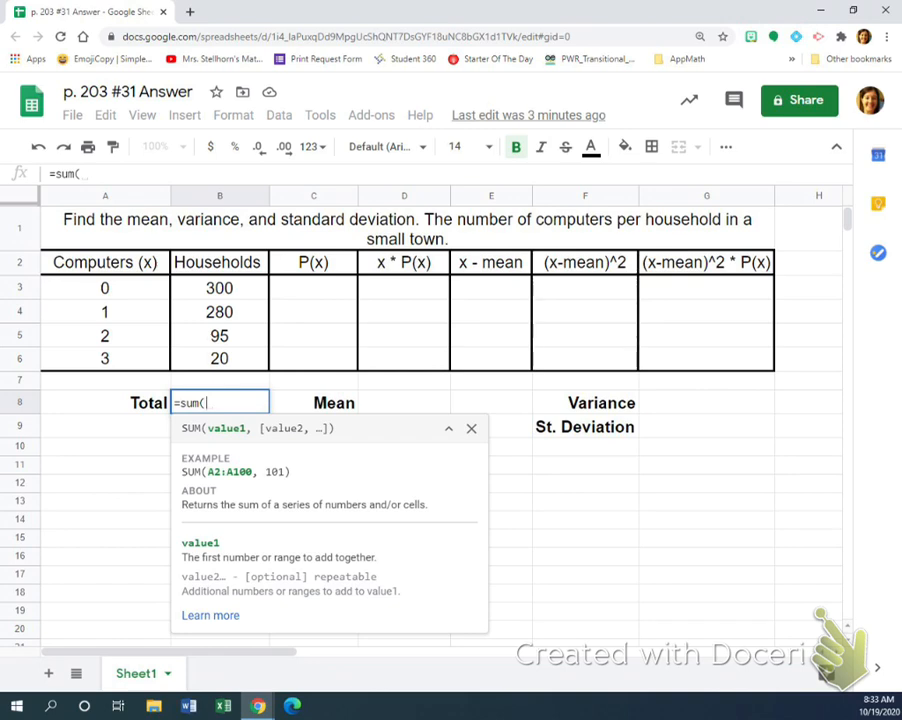
{"action": "left_click_drag", "start_coordinate": [219, 288], "coordinate": [219, 358]}
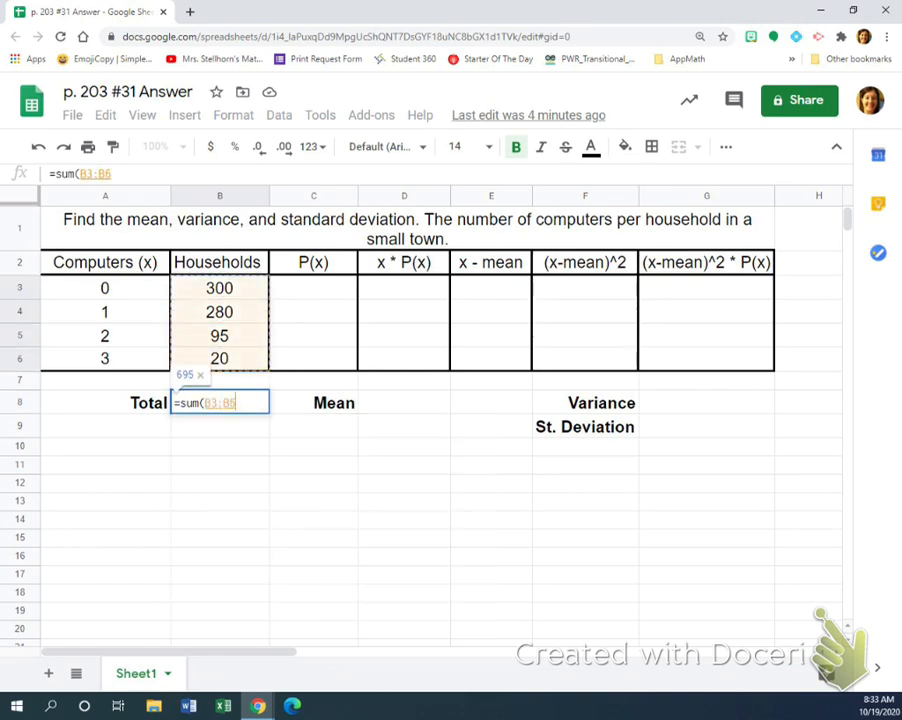
{"action": "type", "text": ")"}
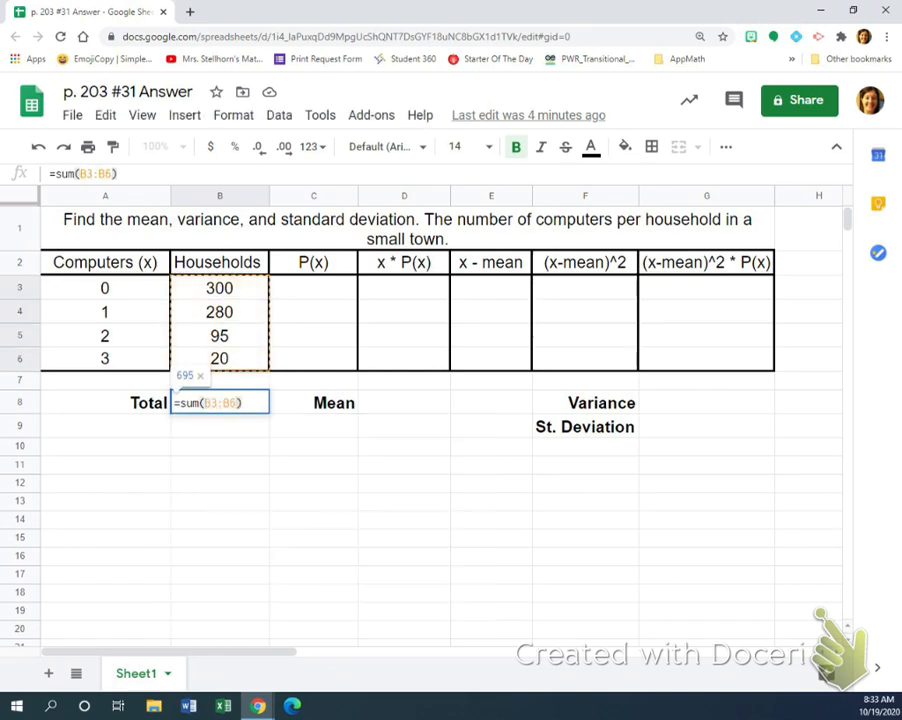
{"action": "key", "text": "Return"}
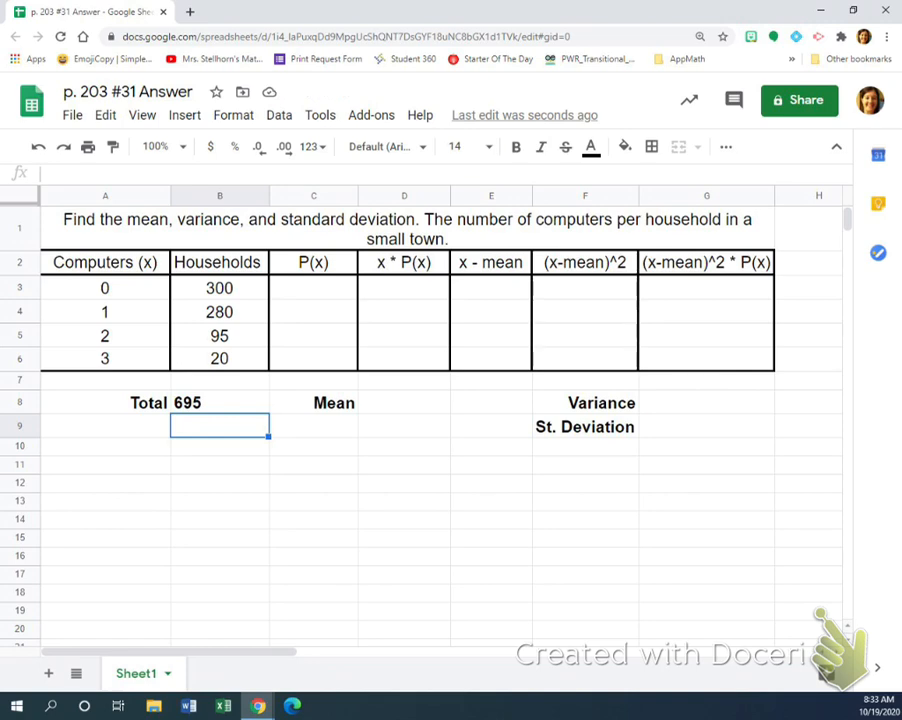
Enter the first P(x) formula in C3 as =B3/$B$8, with the total as an absolute reference.
{"action": "left_click", "coordinate": [313, 288]}
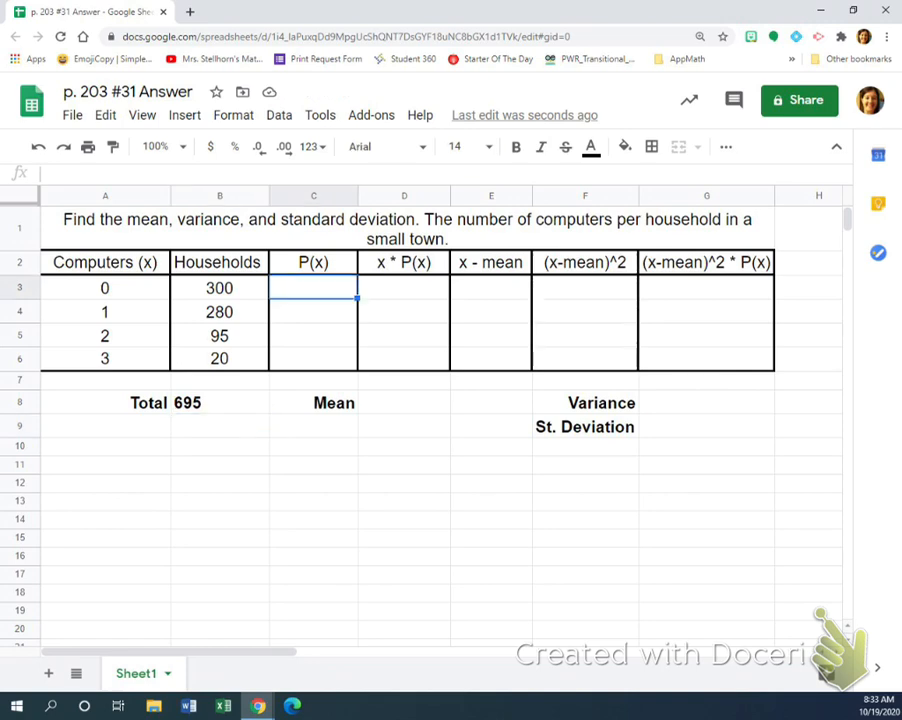
{"action": "type", "text": "="}
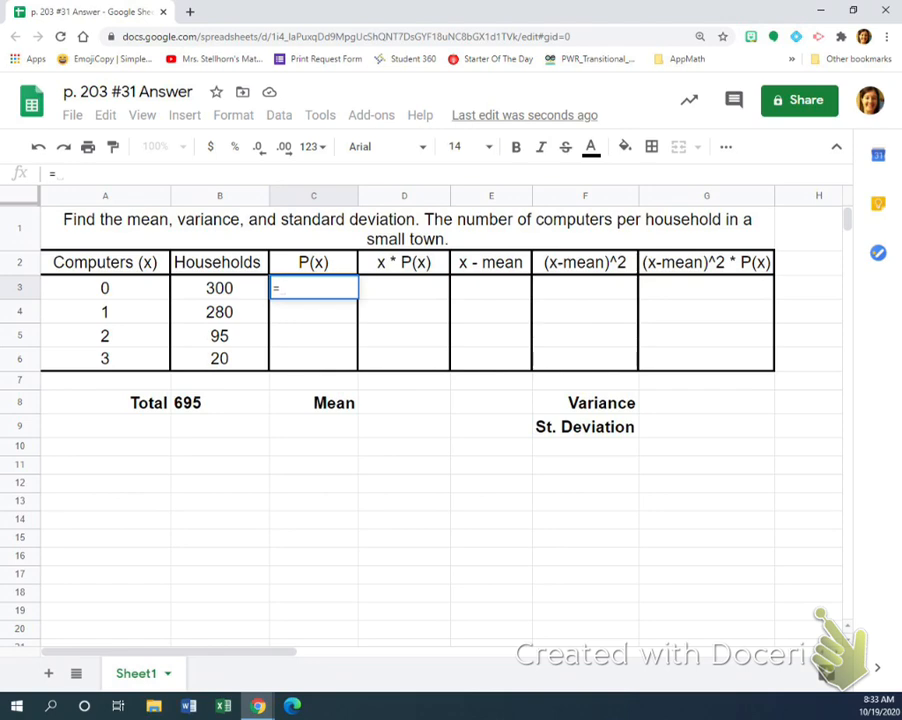
{"action": "left_click", "coordinate": [219, 288]}
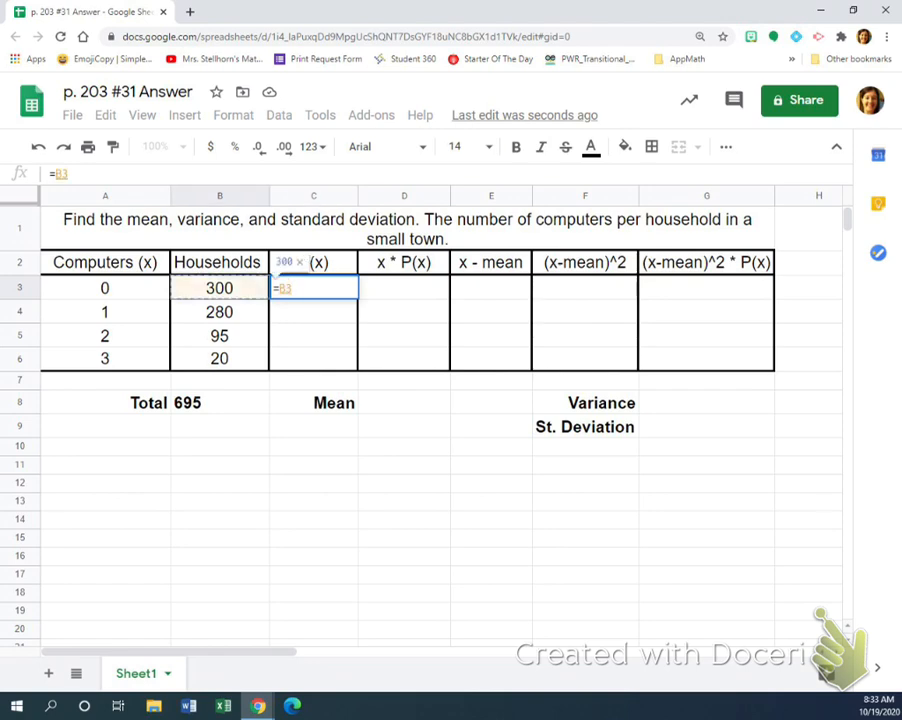
{"action": "type", "text": "/"}
{"action": "left_click", "coordinate": [219, 403]}
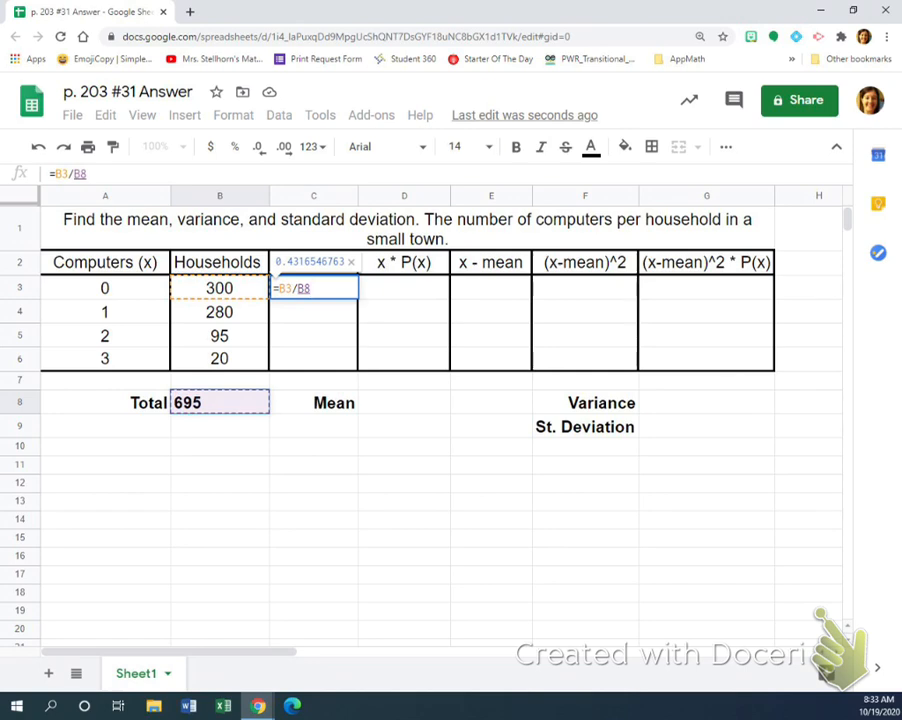
{"action": "key", "text": "F4"}
{"action": "key", "text": "ctrl+plus"}
{"action": "key", "text": "ctrl+plus"}
{"action": "key", "text": "ctrl+plus"}
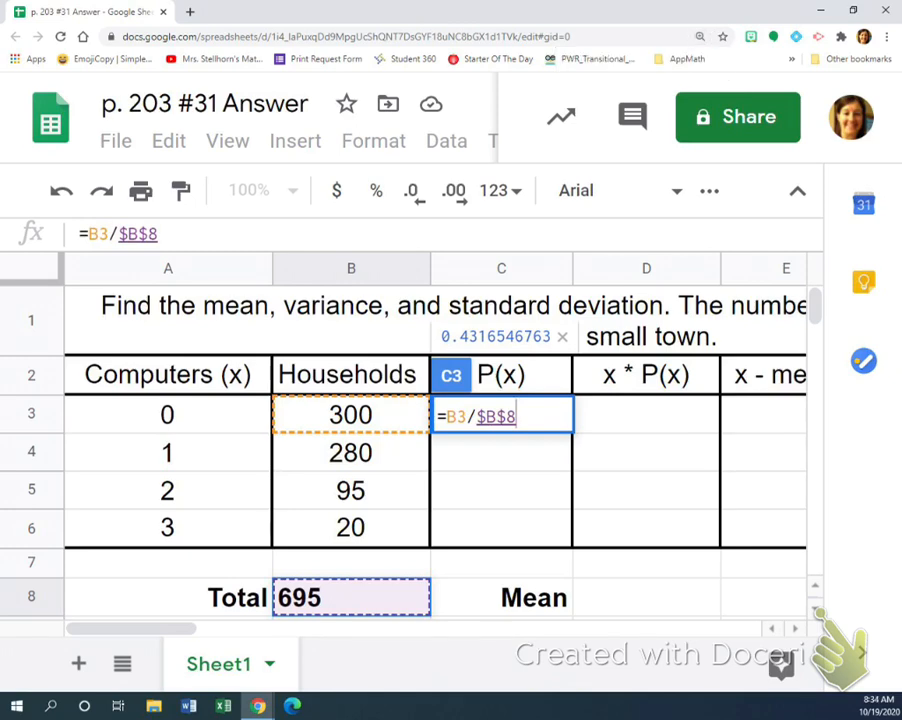
{"action": "key", "text": "ctrl+minus"}
{"action": "key", "text": "ctrl+minus"}
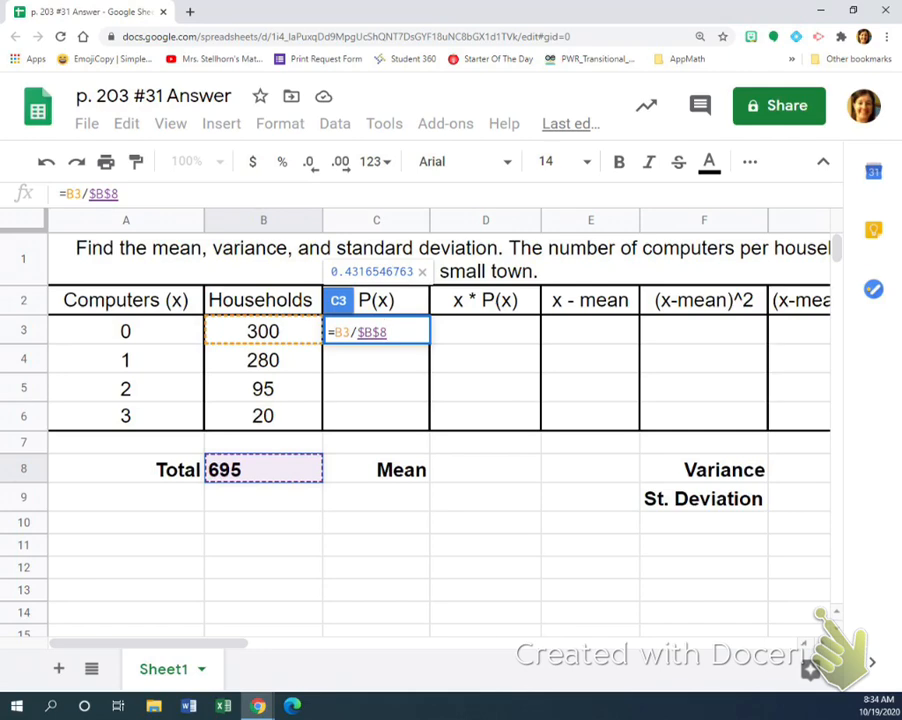
{"action": "key", "text": "Return"}
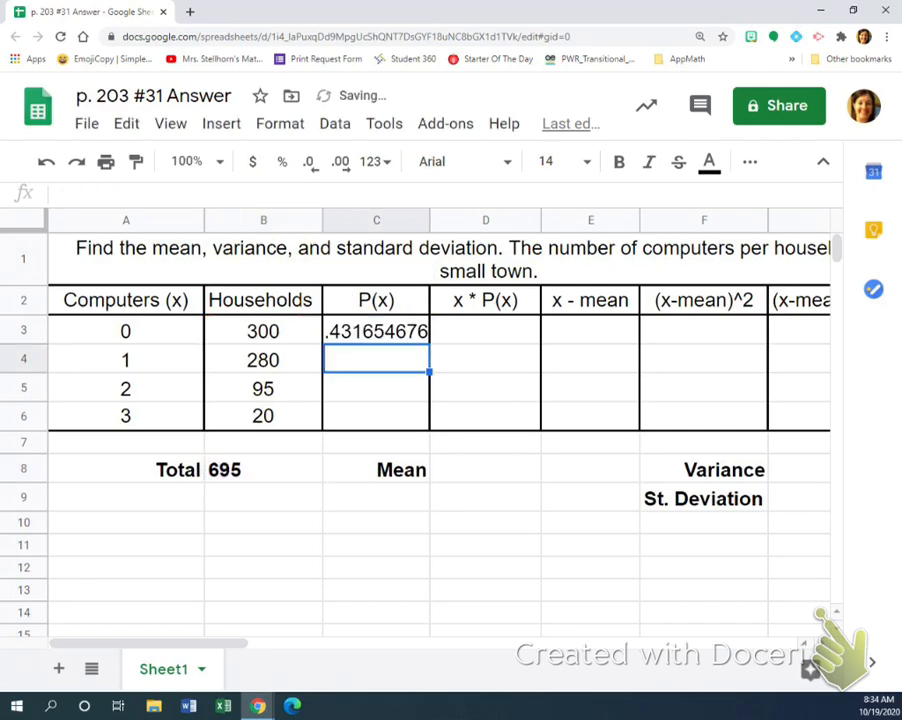
Fill the P(x) formula from C3 down through C6.
{"action": "key", "text": "Up"}
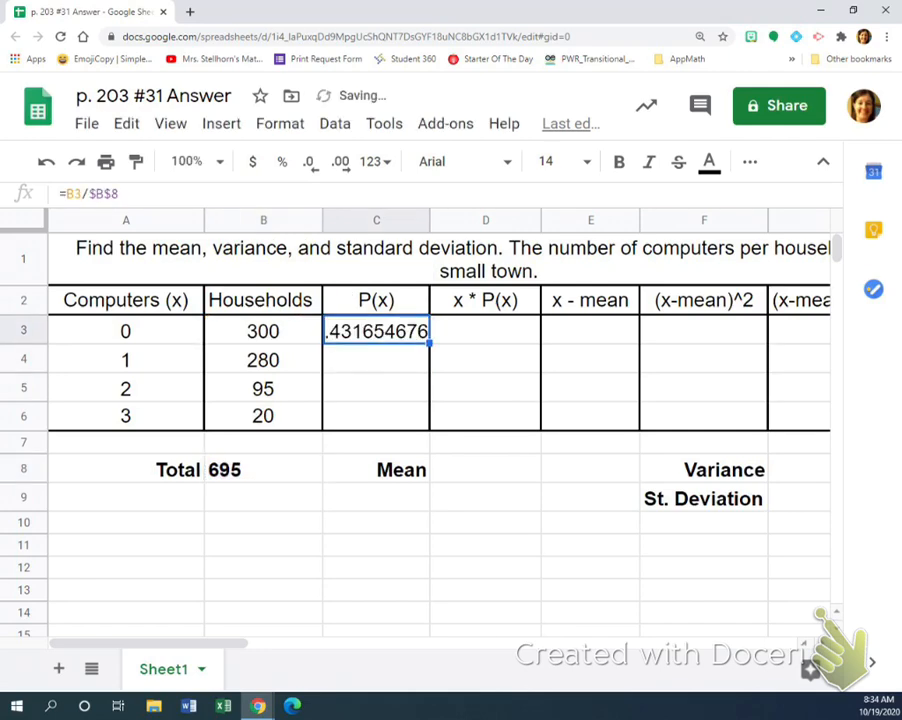
{"action": "left_click_drag", "start_coordinate": [429, 343], "coordinate": [426, 418]}
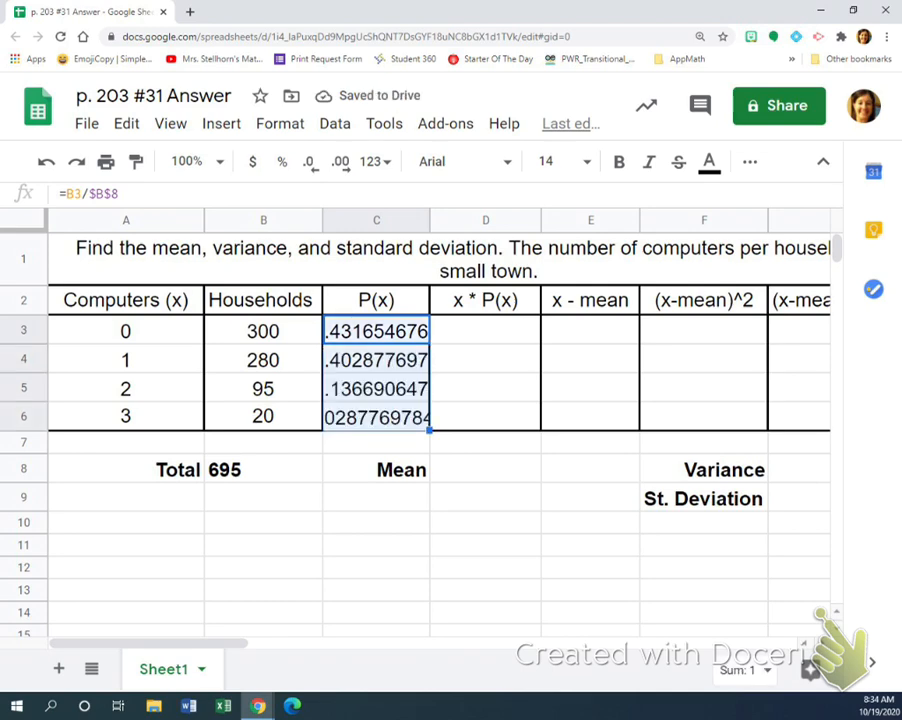
{"action": "left_click", "coordinate": [376, 442]}
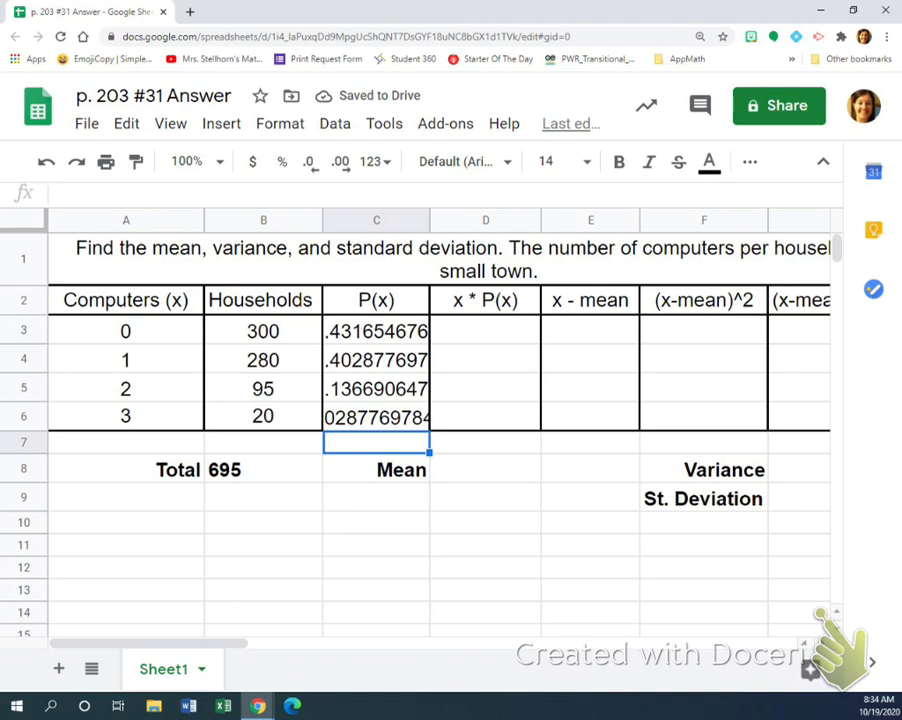
Widen column C so the P(x) decimals fit fully inside their cells.
{"action": "left_click", "coordinate": [485, 331]}
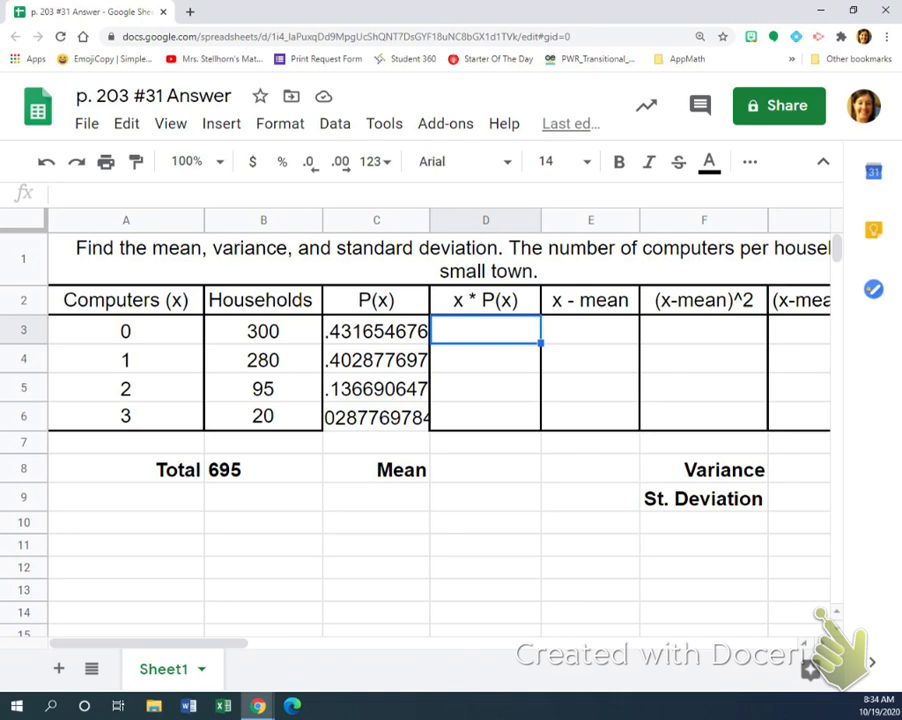
{"action": "left_click", "coordinate": [376, 417]}
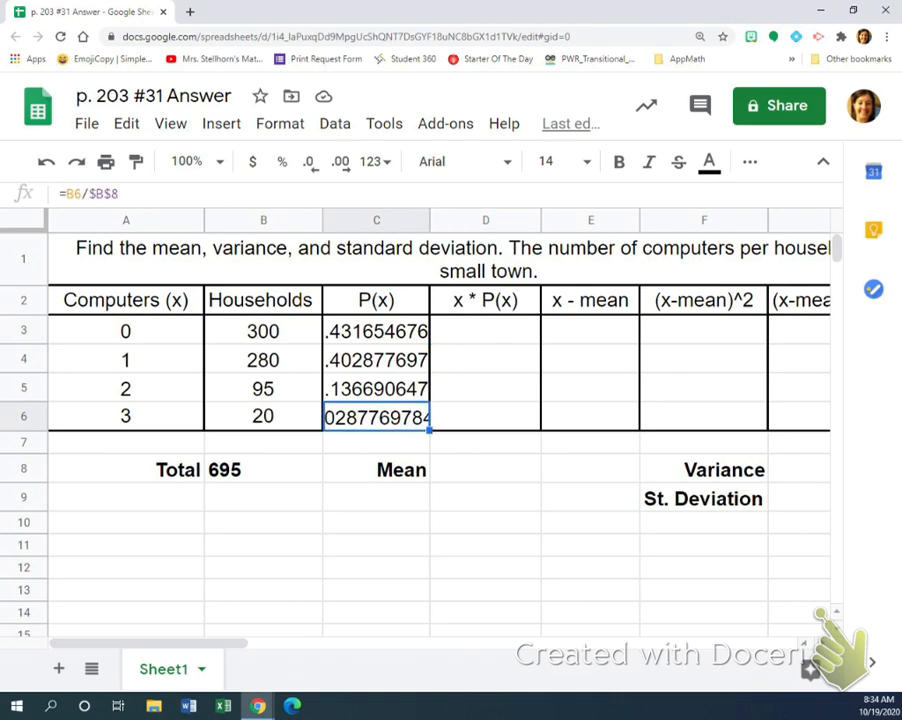
{"action": "left_click_drag", "start_coordinate": [430, 220], "coordinate": [470, 220]}
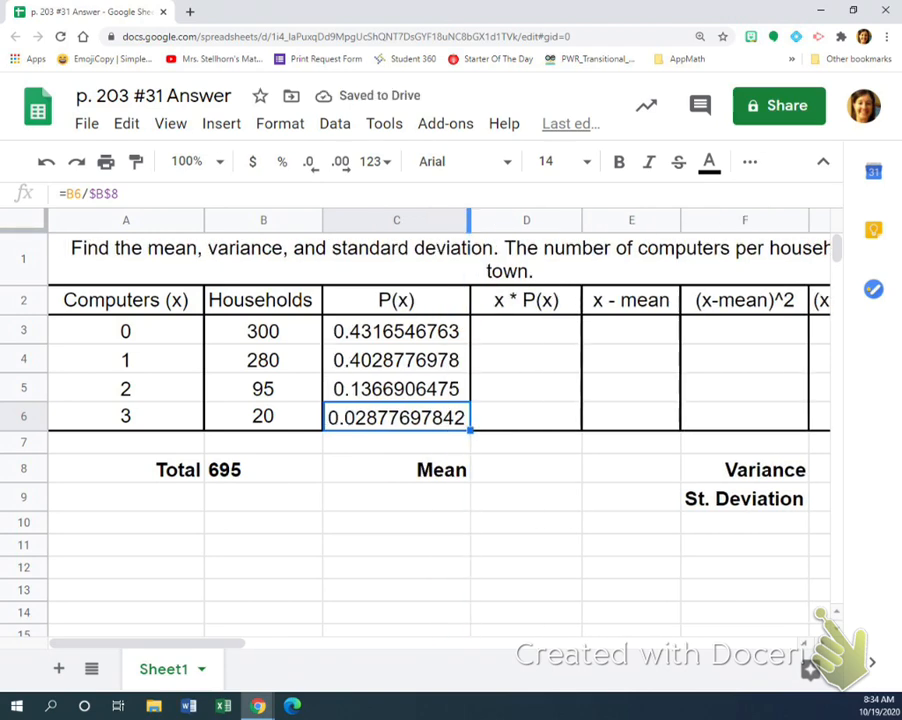
{"action": "left_click_drag", "start_coordinate": [470, 220], "coordinate": [469, 220]}
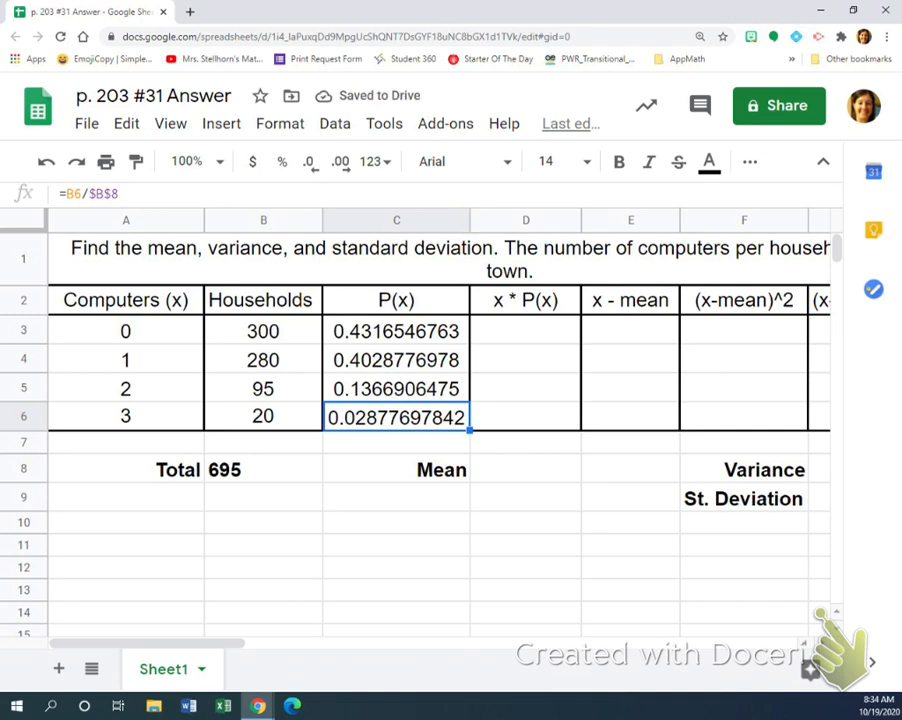
Enter the formula =A3*C3 in D3 for the first x * P(x) value.
{"action": "left_click", "coordinate": [526, 331]}
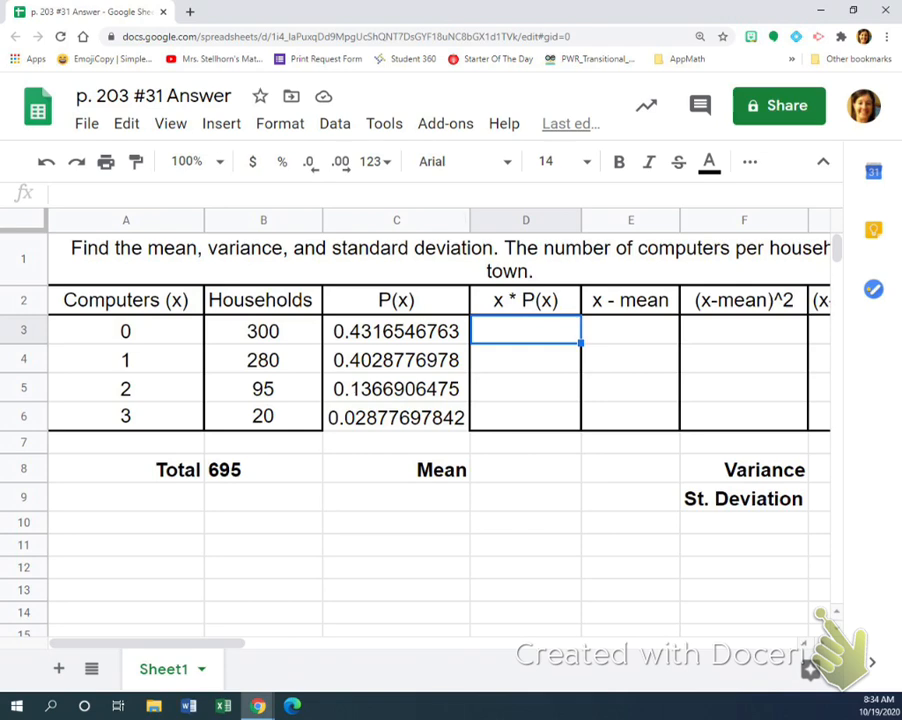
{"action": "type", "text": "="}
{"action": "left_click", "coordinate": [126, 331]}
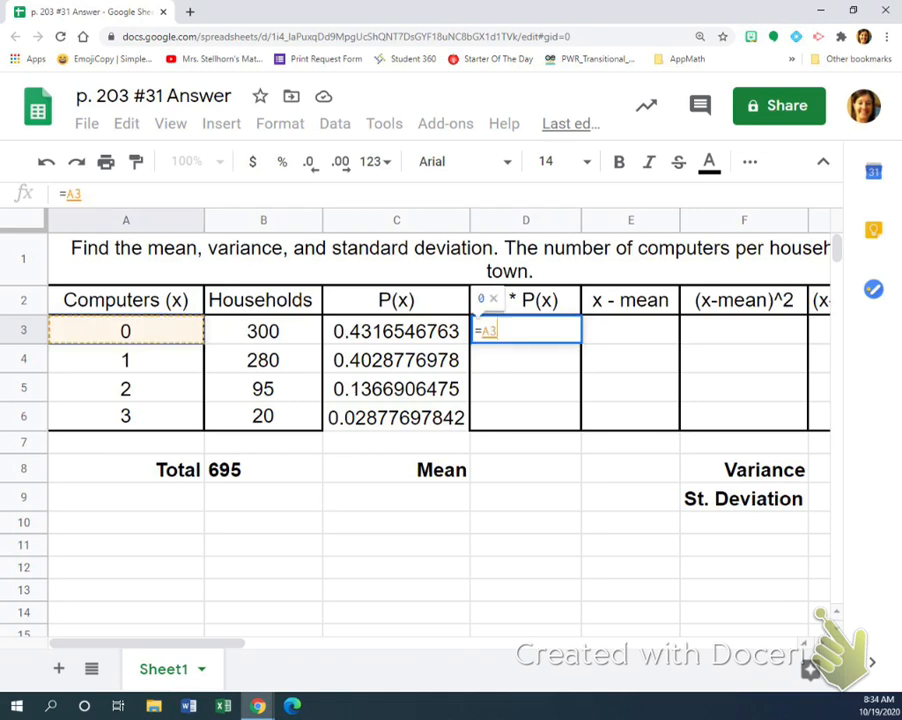
{"action": "type", "text": "*"}
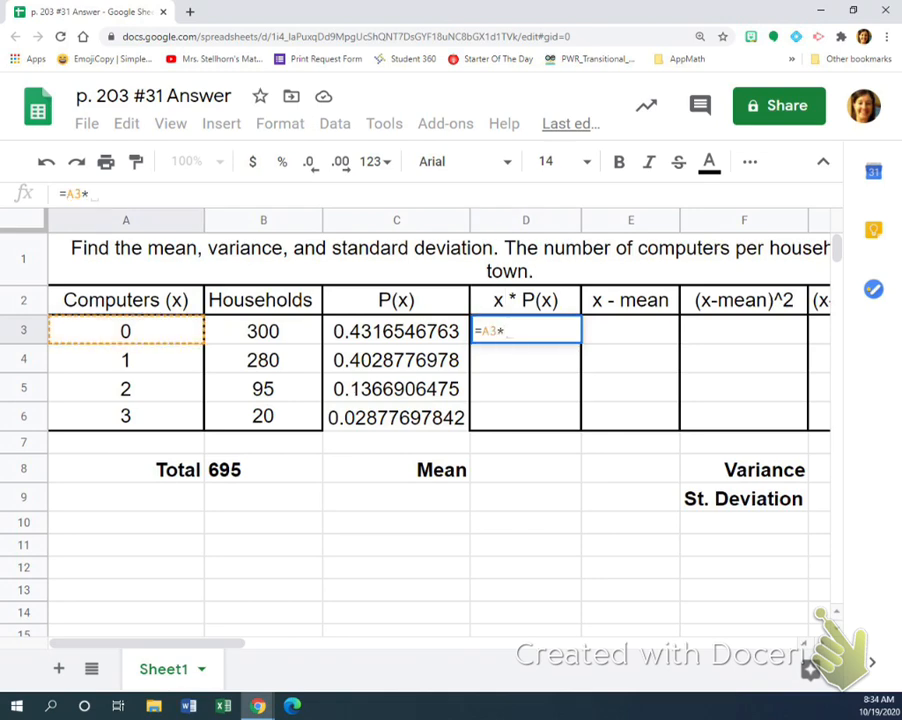
{"action": "left_click", "coordinate": [396, 331]}
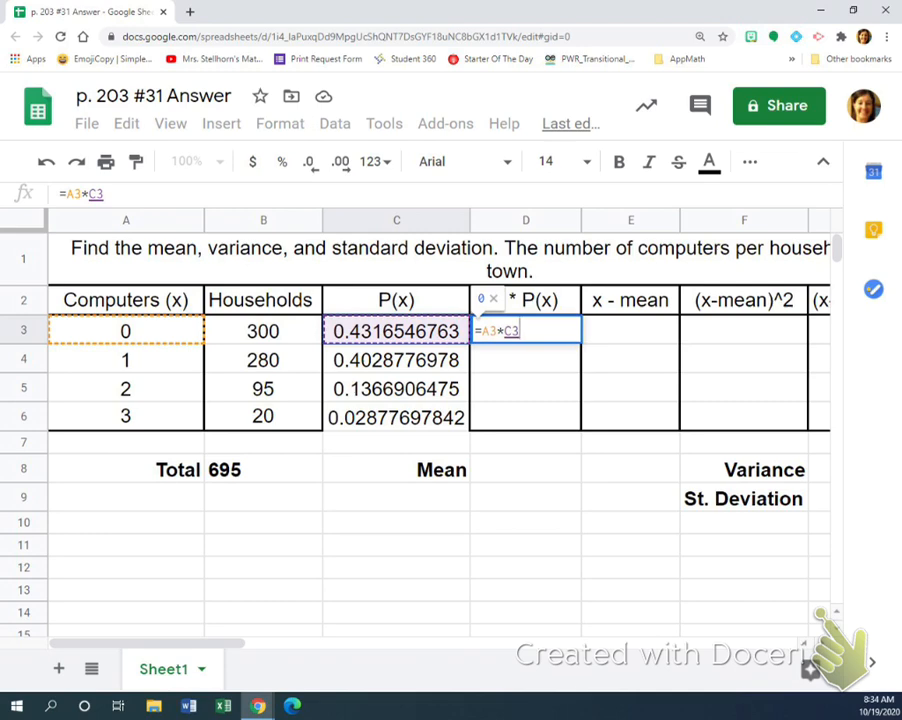
{"action": "key", "text": "Return"}
Fill the x * P(x) formula from D3 down through D6 and fit column D to its contents.
{"action": "left_click", "coordinate": [526, 331]}
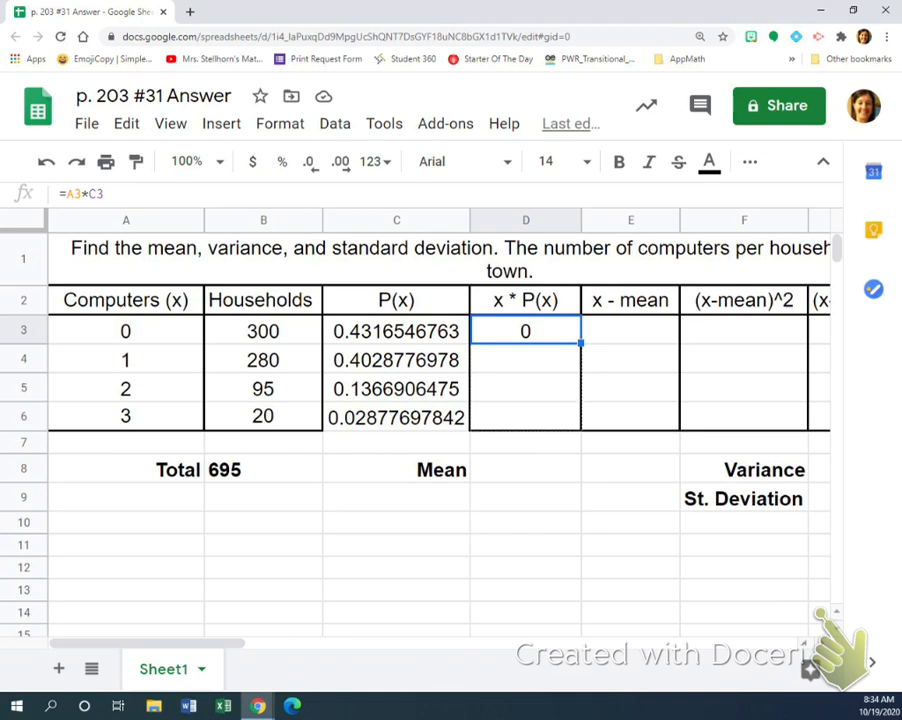
{"action": "double_click", "coordinate": [581, 343]}
{"action": "left_click", "coordinate": [526, 469]}
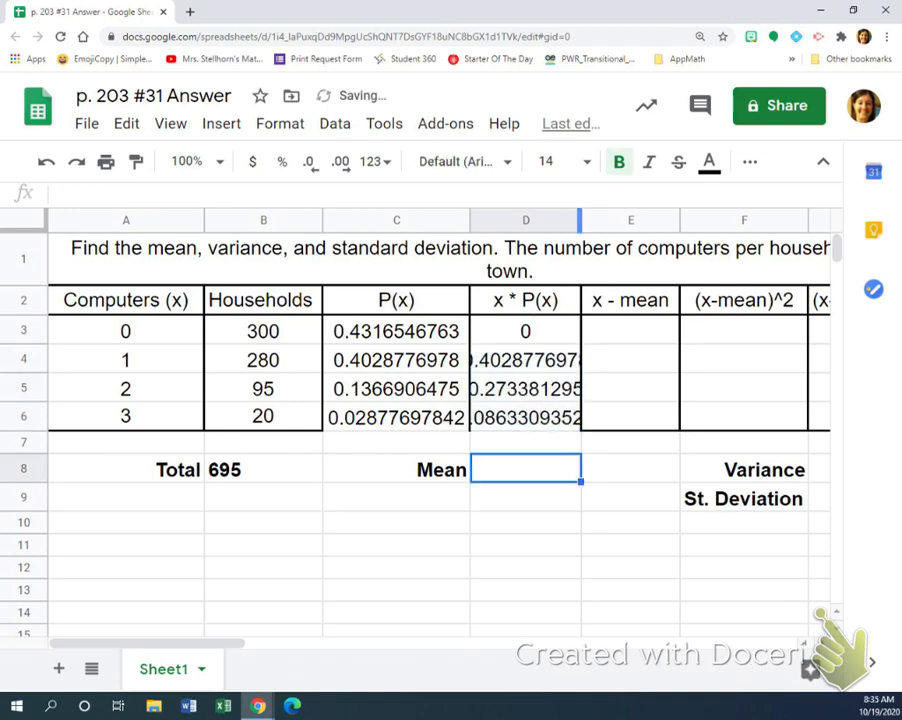
{"action": "double_click", "coordinate": [580, 219]}
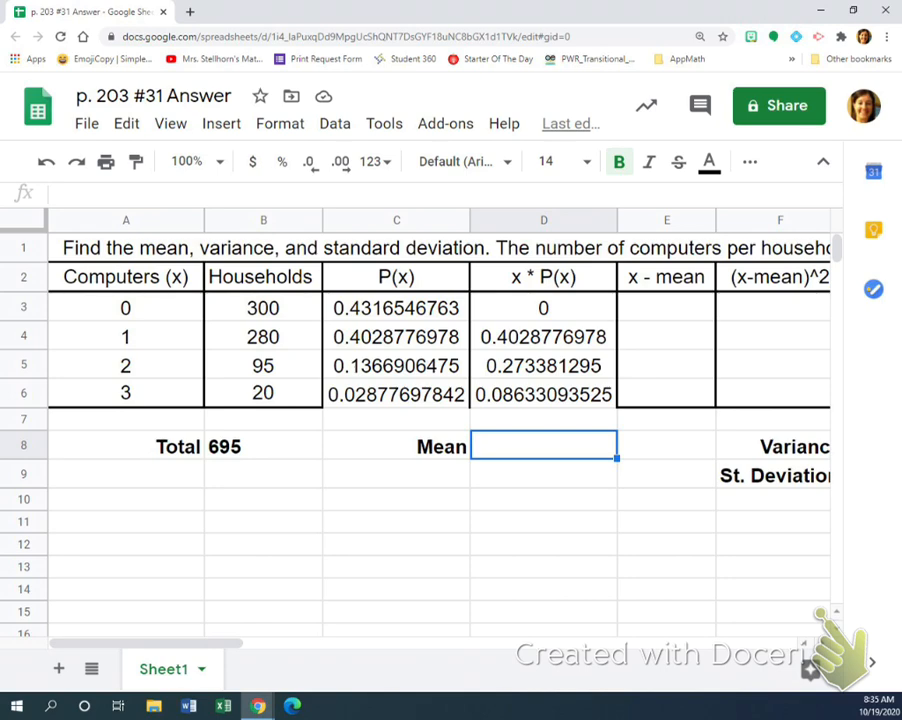
Calculate the mean in D8 with the suggested formula =sum(D3:D6).
{"action": "type", "text": "=SUM"}
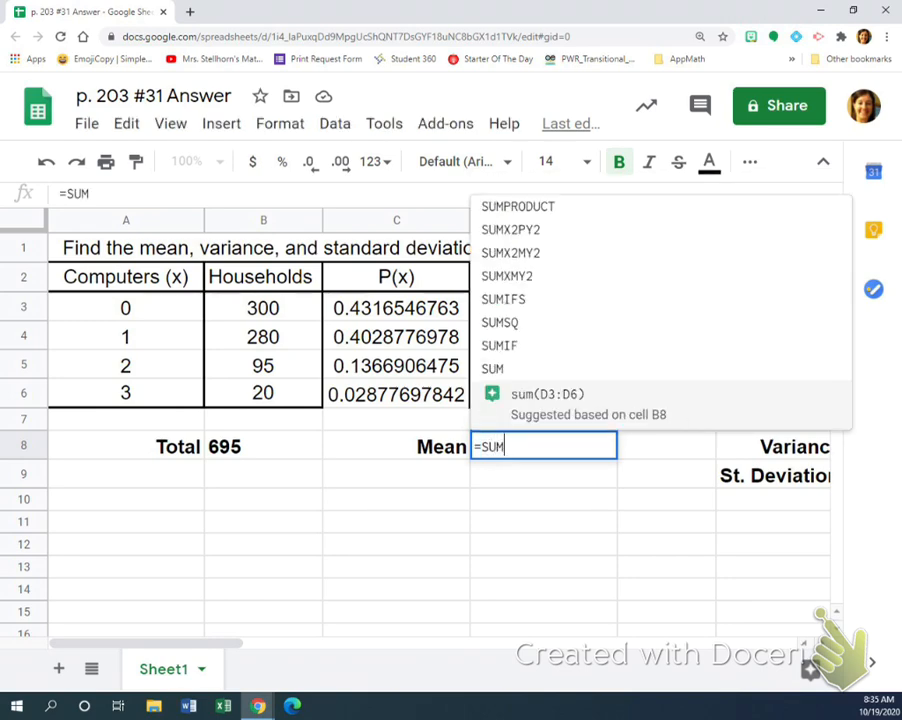
{"action": "key", "text": "Tab"}
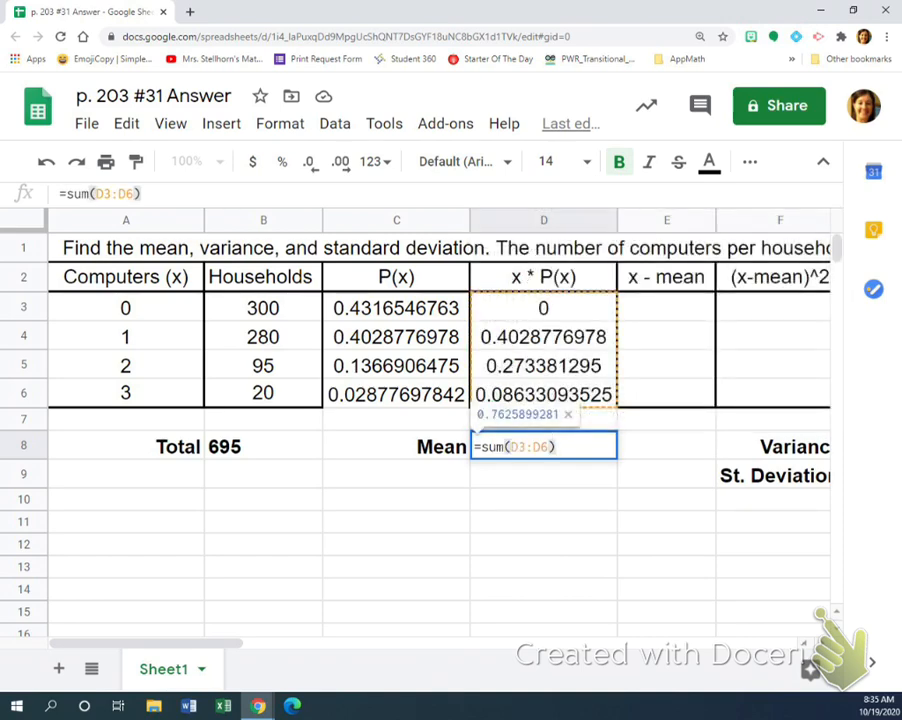
{"action": "key", "text": "Return"}
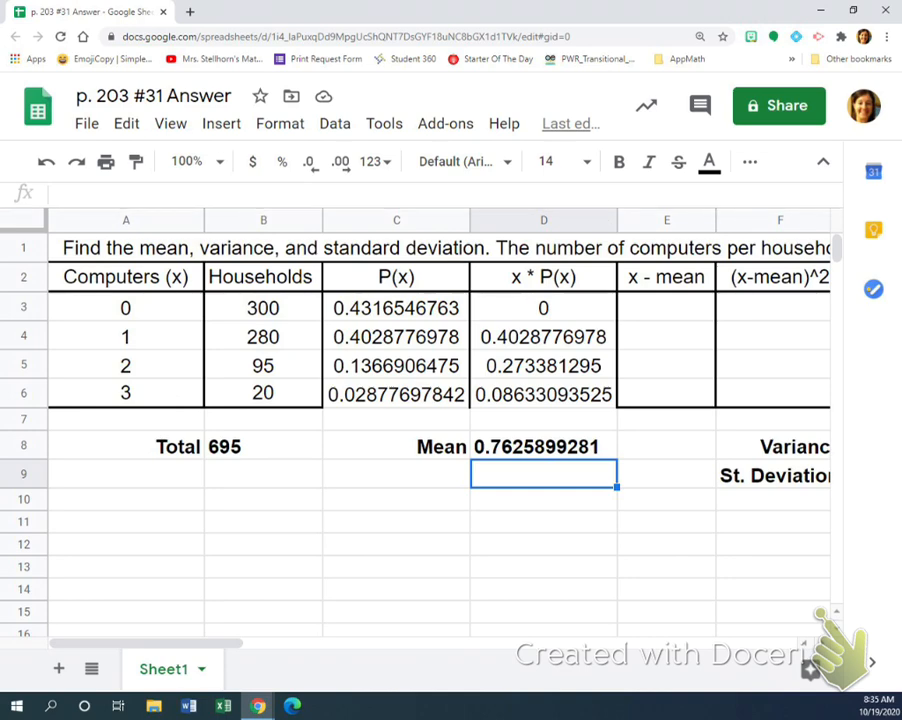
Enter the formula =A3-$D$8 in E3 for the first x - mean value, keeping the mean as an absolute reference.
{"action": "key", "text": "ctrl+minus"}
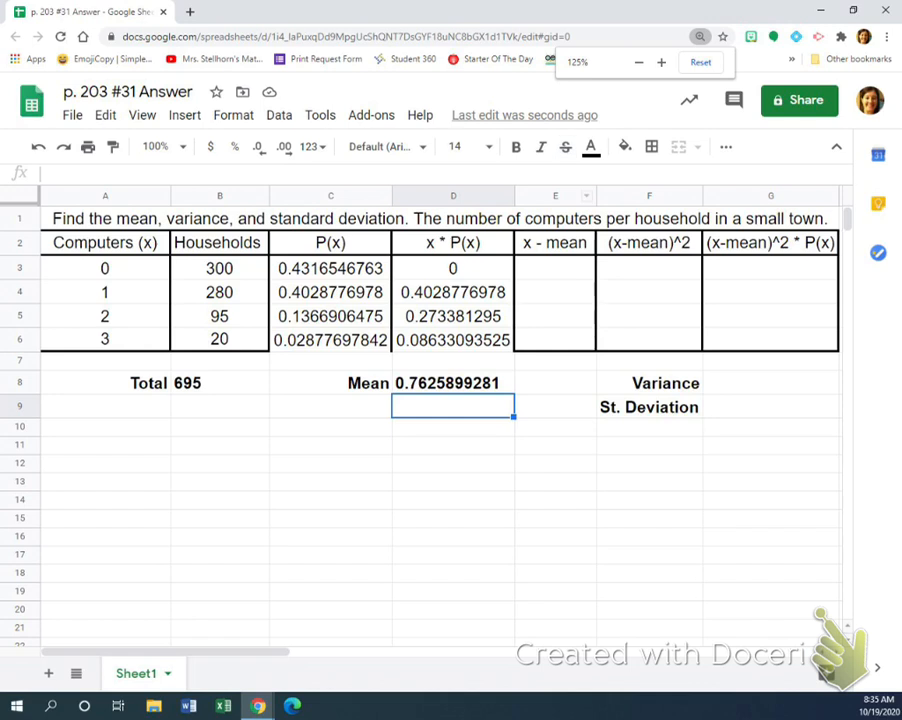
{"action": "left_click", "coordinate": [555, 268]}
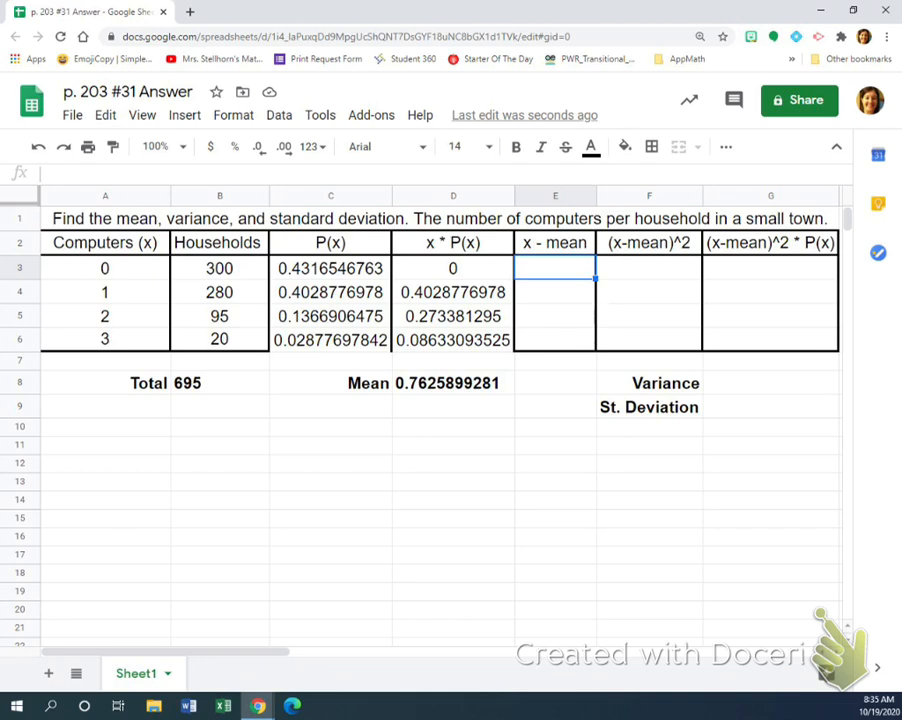
{"action": "type", "text": "="}
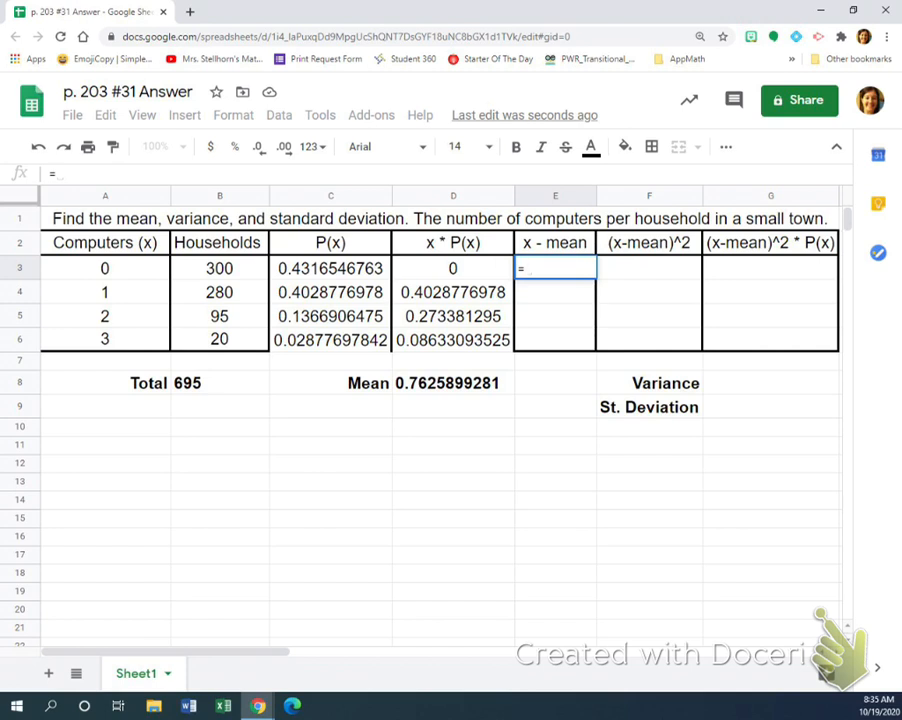
{"action": "left_click", "coordinate": [105, 268]}
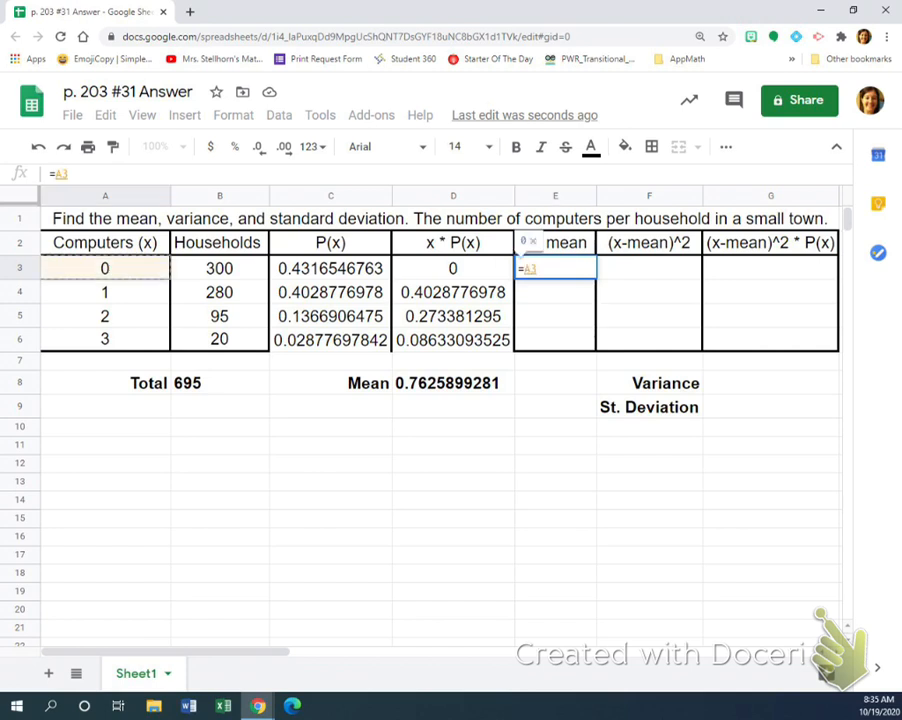
{"action": "type", "text": "="}
{"action": "key", "text": "BackSpace"}
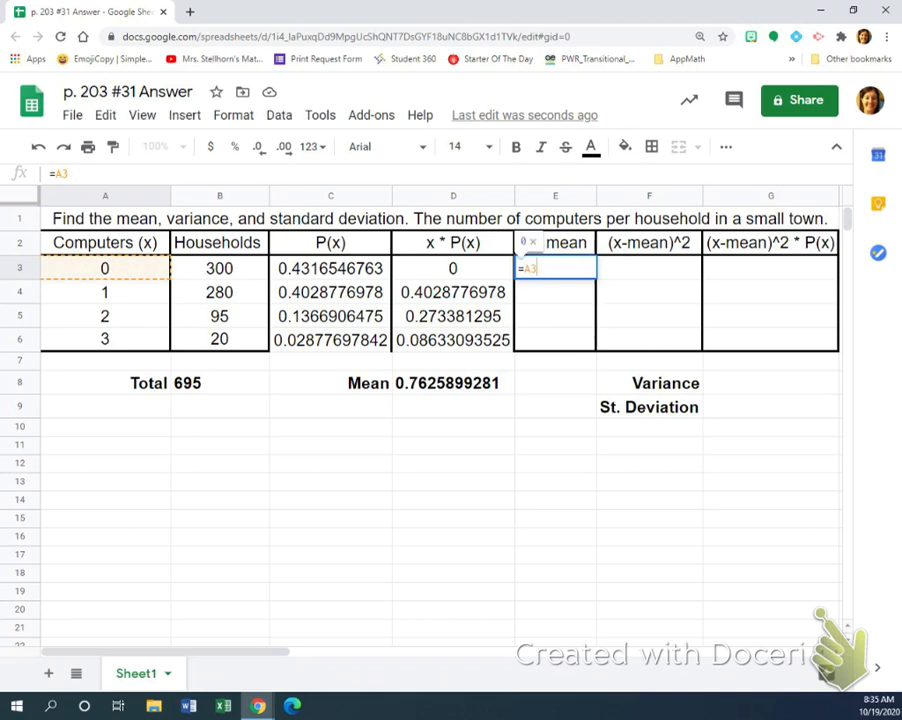
{"action": "type", "text": "-"}
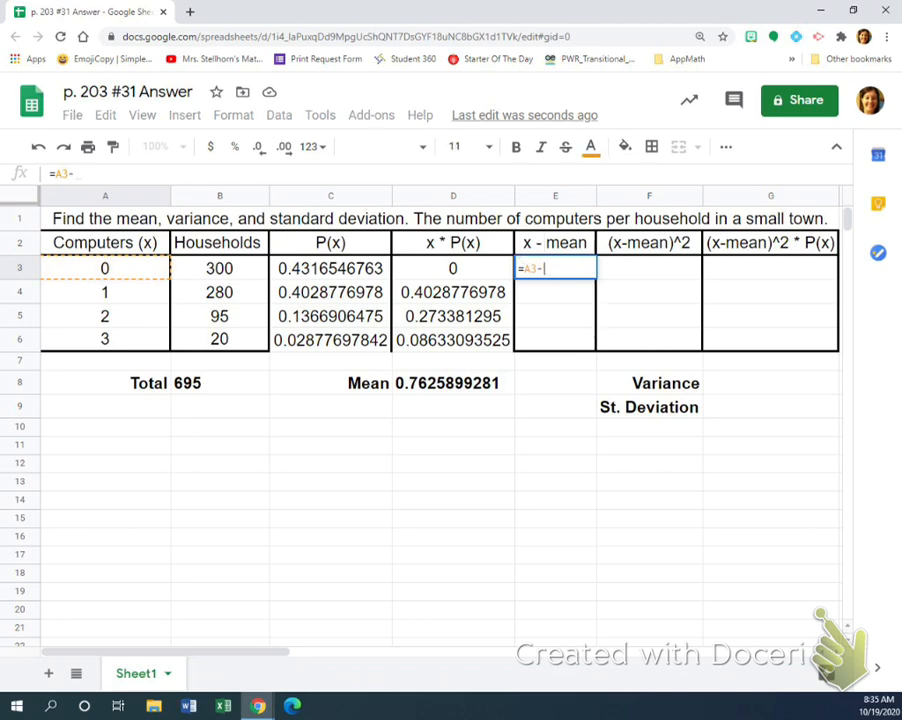
{"action": "left_click", "coordinate": [453, 383]}
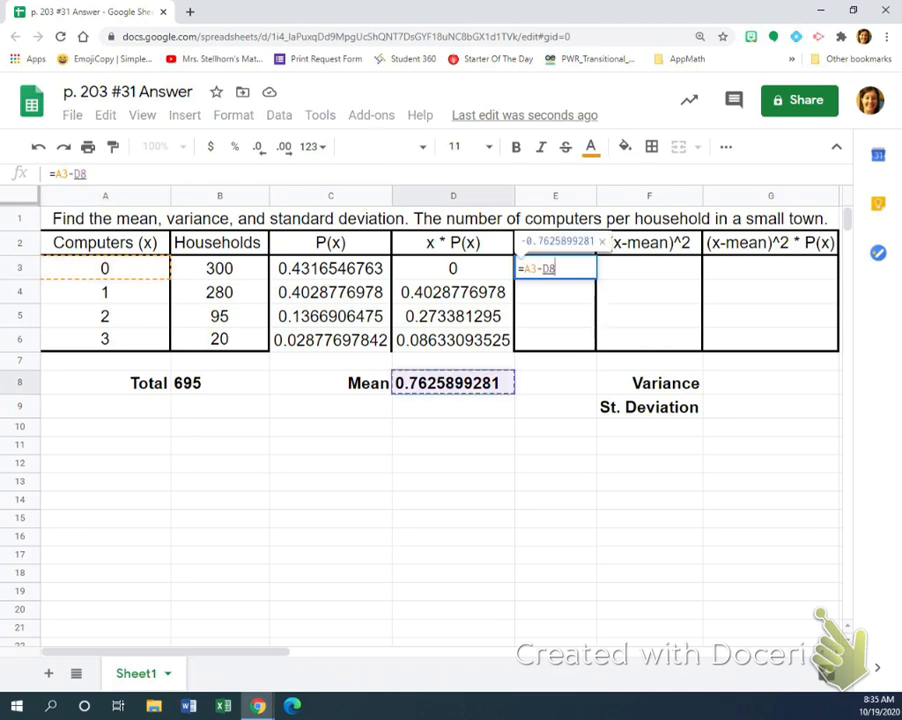
{"action": "key", "text": "F4"}
{"action": "key", "text": "Return"}
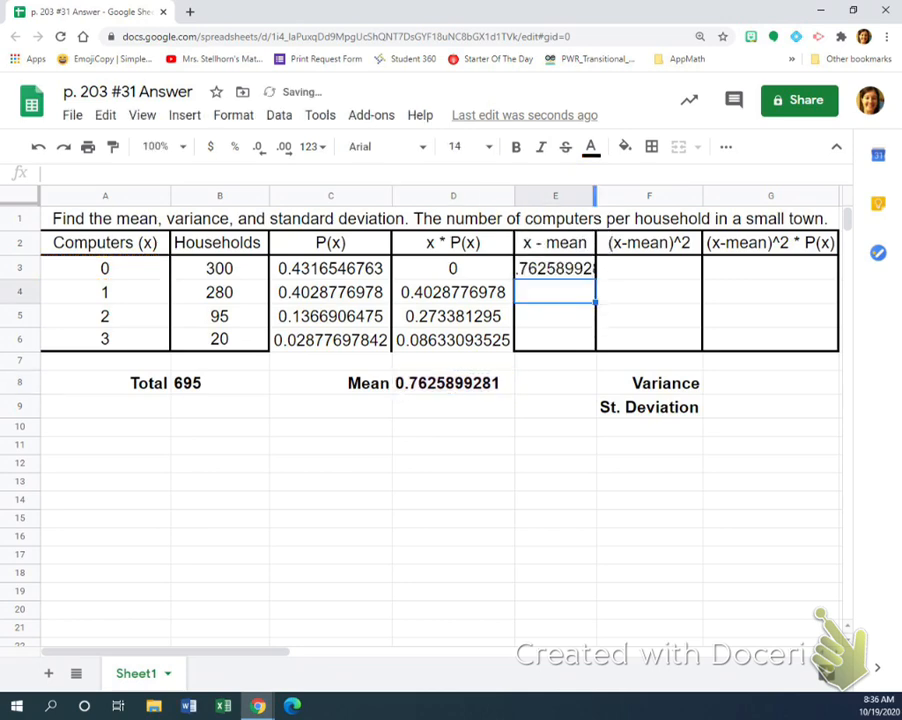
Fit column E to its contents and fill the x - mean formula from E3 down through E6.
{"action": "double_click", "coordinate": [595, 195]}
{"action": "left_click", "coordinate": [576, 269]}
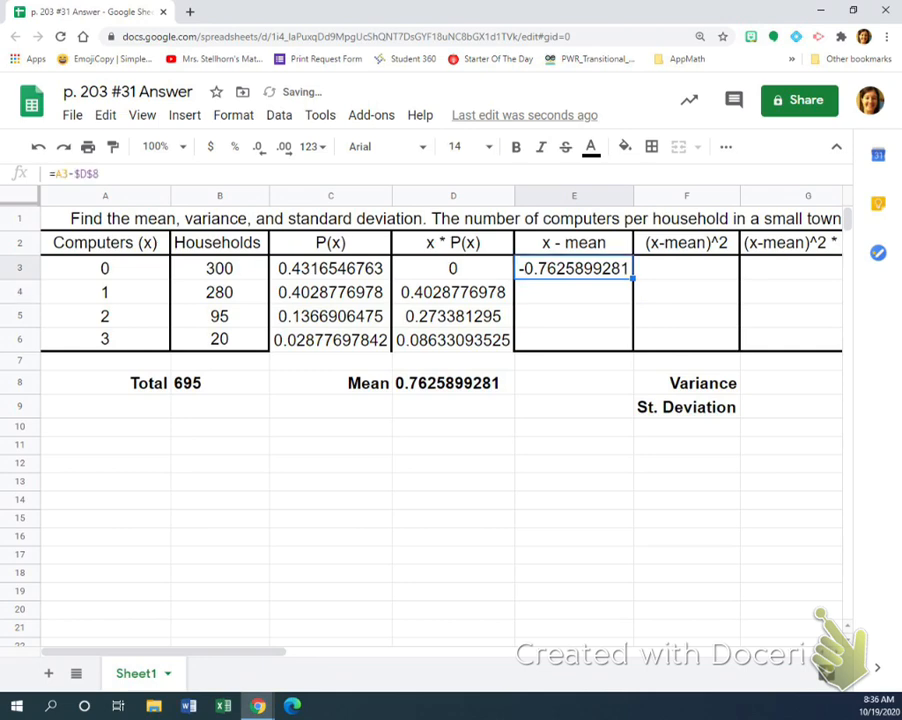
{"action": "left_click_drag", "start_coordinate": [633, 279], "coordinate": [630, 345]}
{"action": "left_click", "coordinate": [585, 427]}
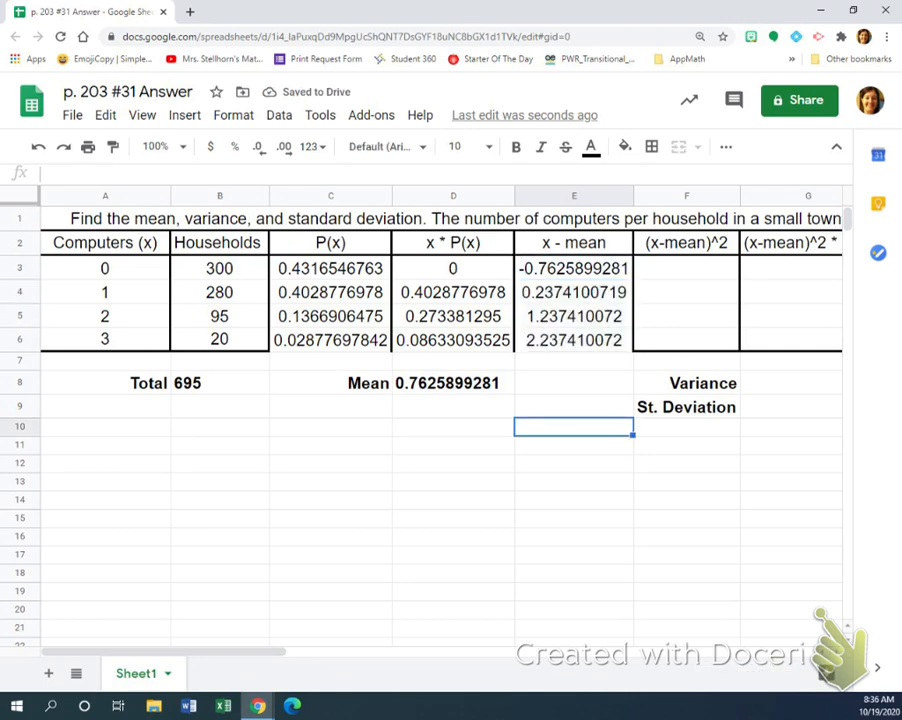
Enter the formula =E3^2 in F3 for the first (x-mean)^2 value.
{"action": "left_click", "coordinate": [686, 268]}
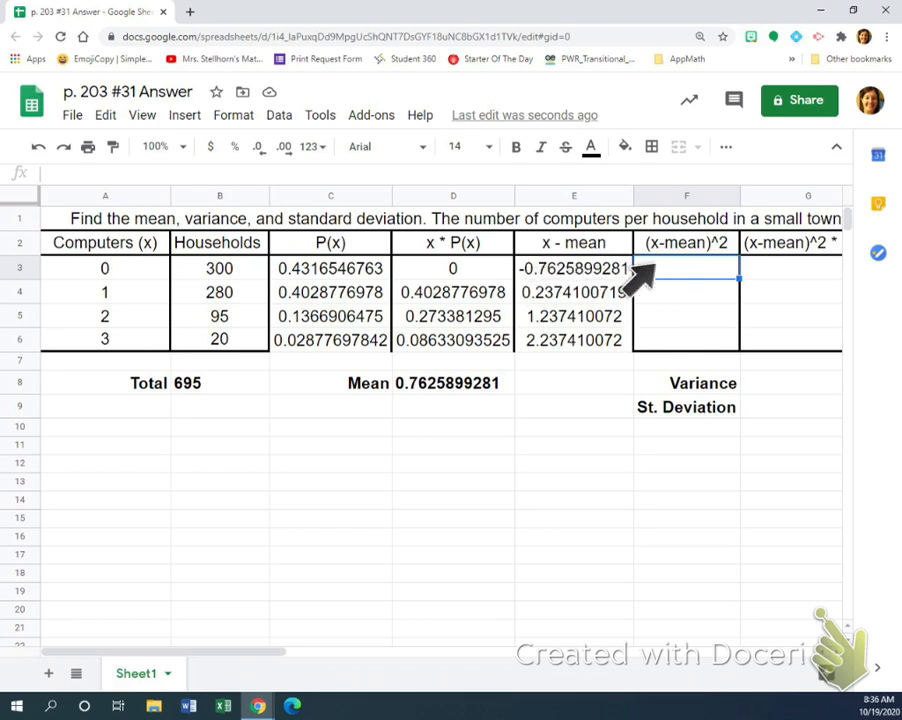
{"action": "type", "text": "="}
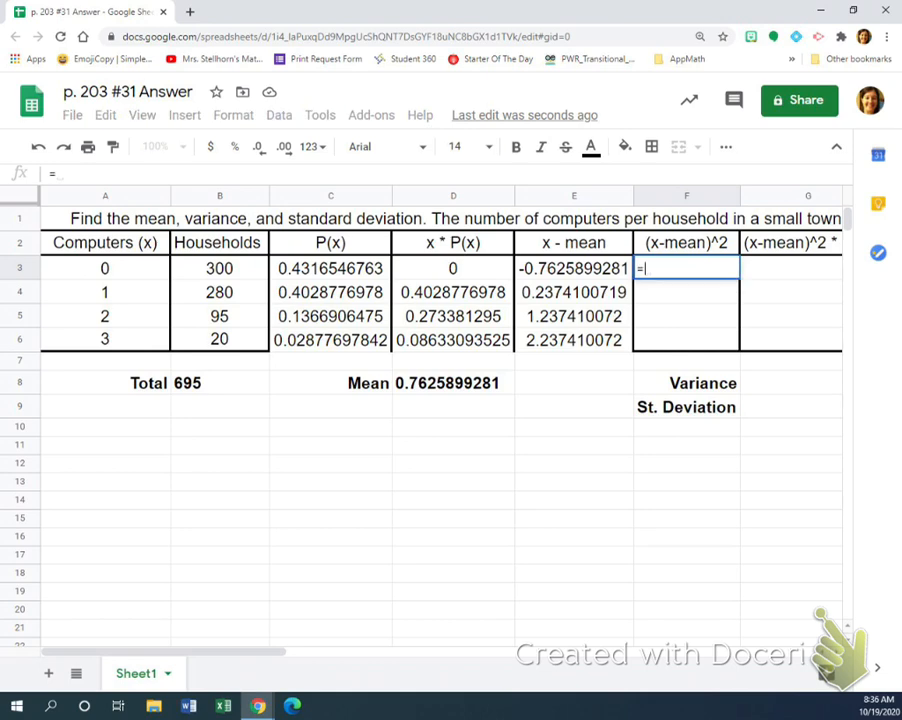
{"action": "key", "text": "Left"}
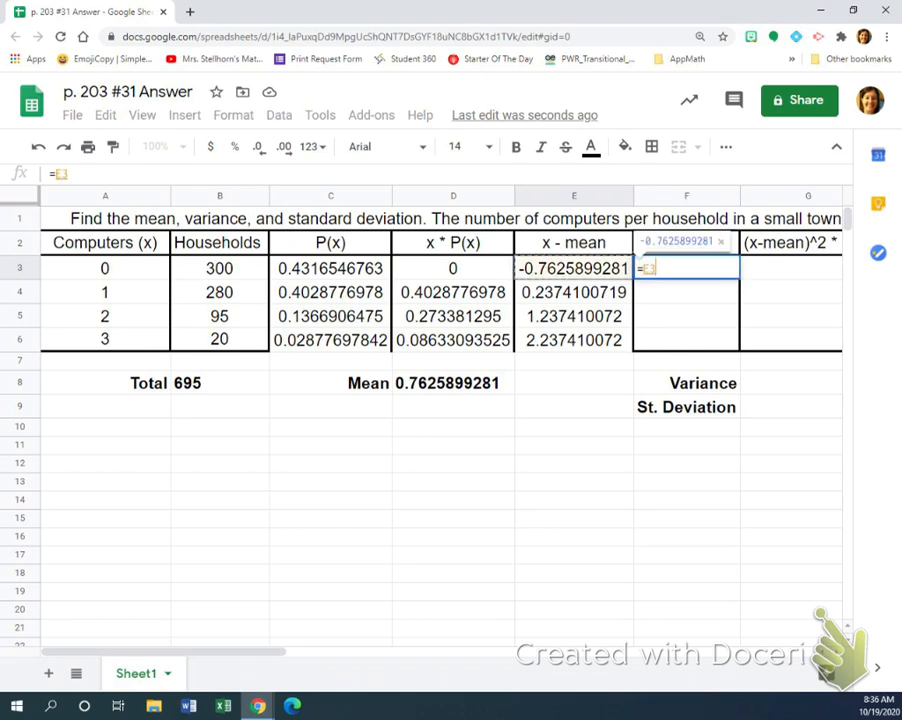
{"action": "type", "text": "^"}
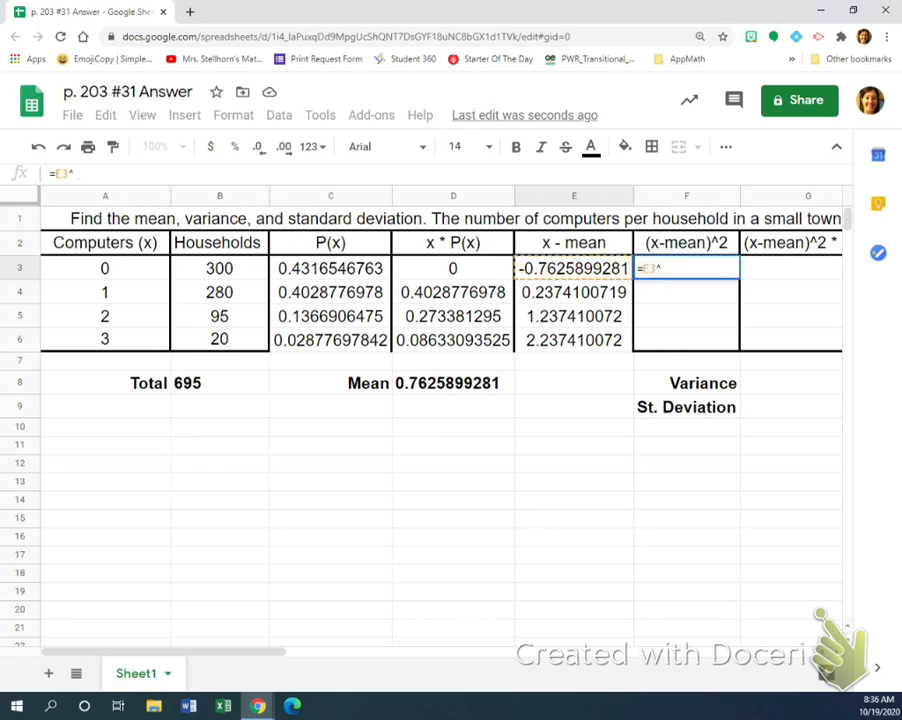
{"action": "type", "text": "2"}
{"action": "key", "text": "Return"}
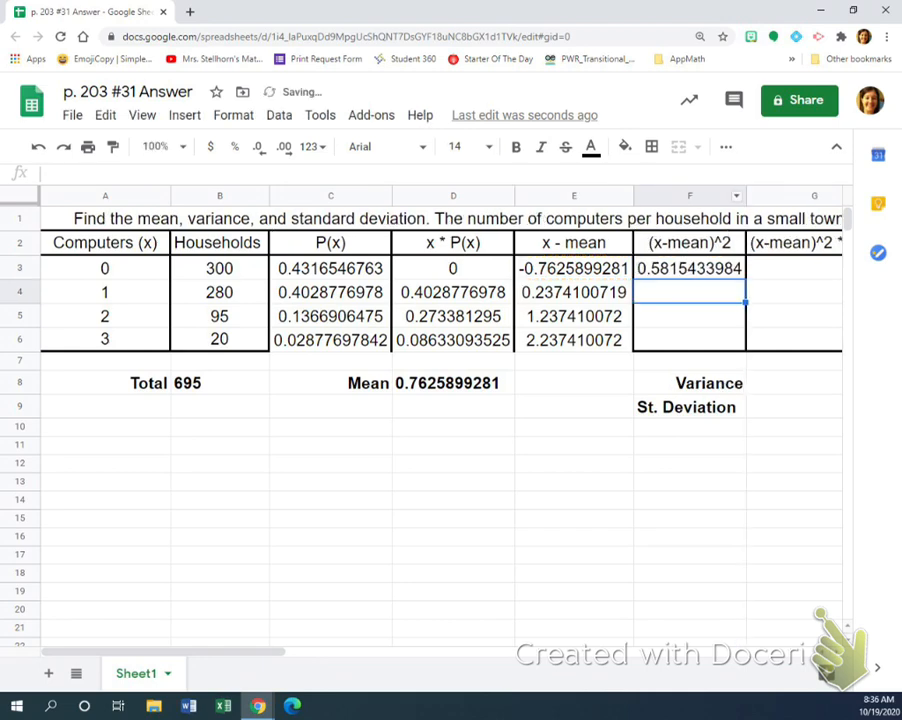
Fill the (x-mean)^2 formula from F3 down through F6 and widen column F so the decimals fit.
{"action": "key", "text": "Up"}
{"action": "left_click_drag", "start_coordinate": [745, 279], "coordinate": [745, 344]}
{"action": "left_click_drag", "start_coordinate": [746, 195], "coordinate": [756, 195]}
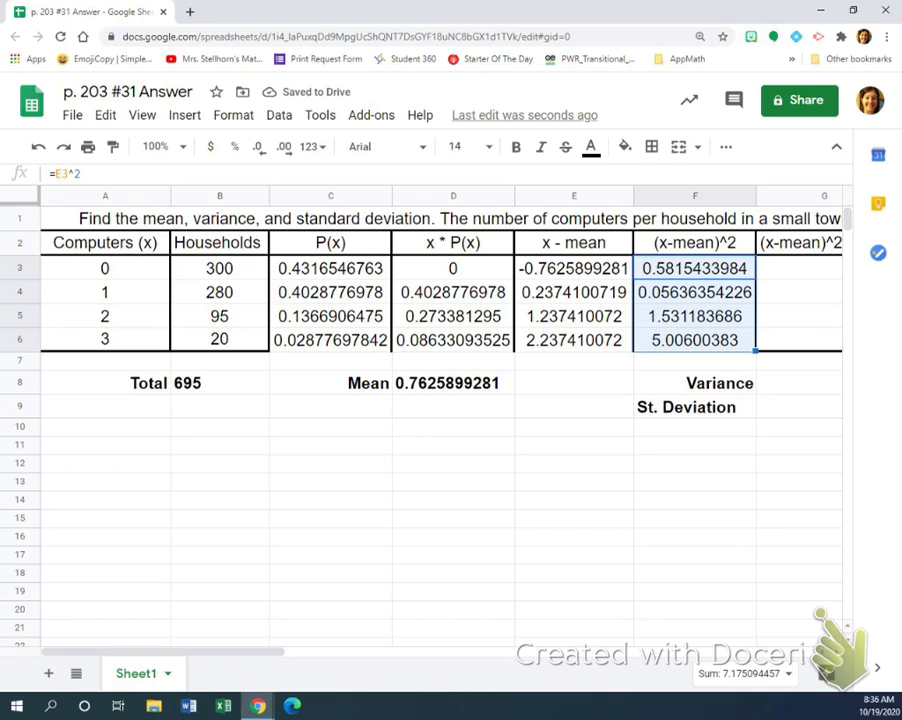
Enter the formula =F3*C3 in G3 for (x-mean)^2 * P(x) and fill it down through G6.
{"action": "left_click_drag", "start_coordinate": [170, 652], "coordinate": [228, 652]}
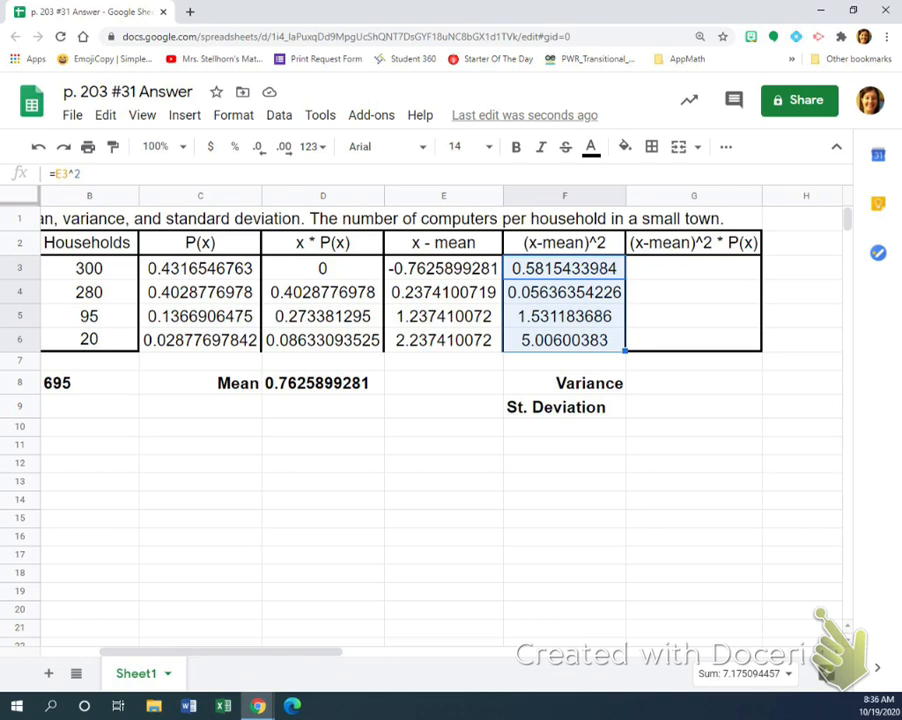
{"action": "left_click", "coordinate": [694, 268]}
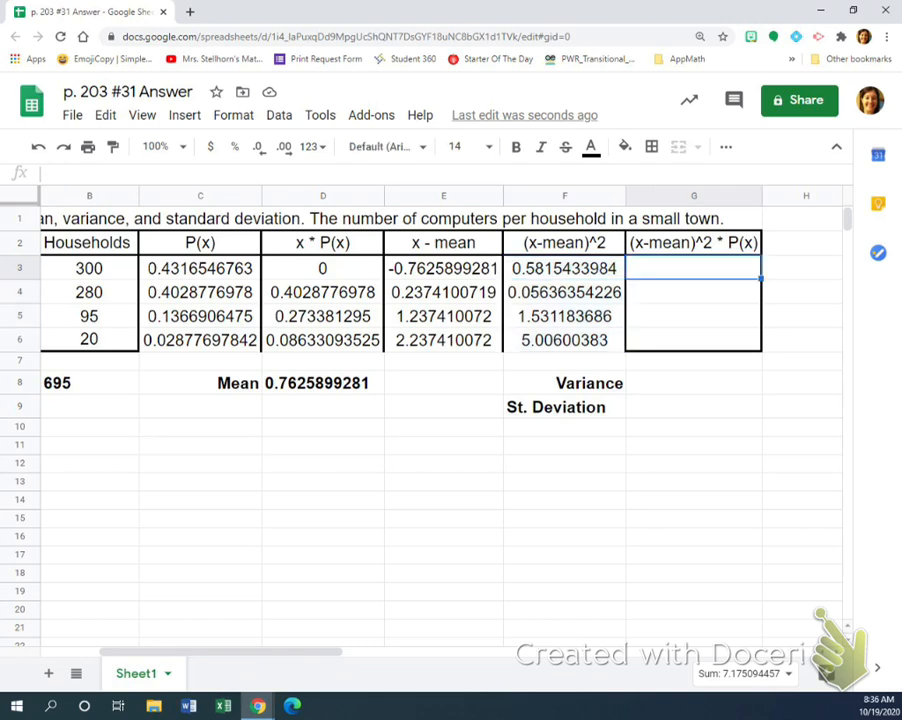
{"action": "type", "text": "="}
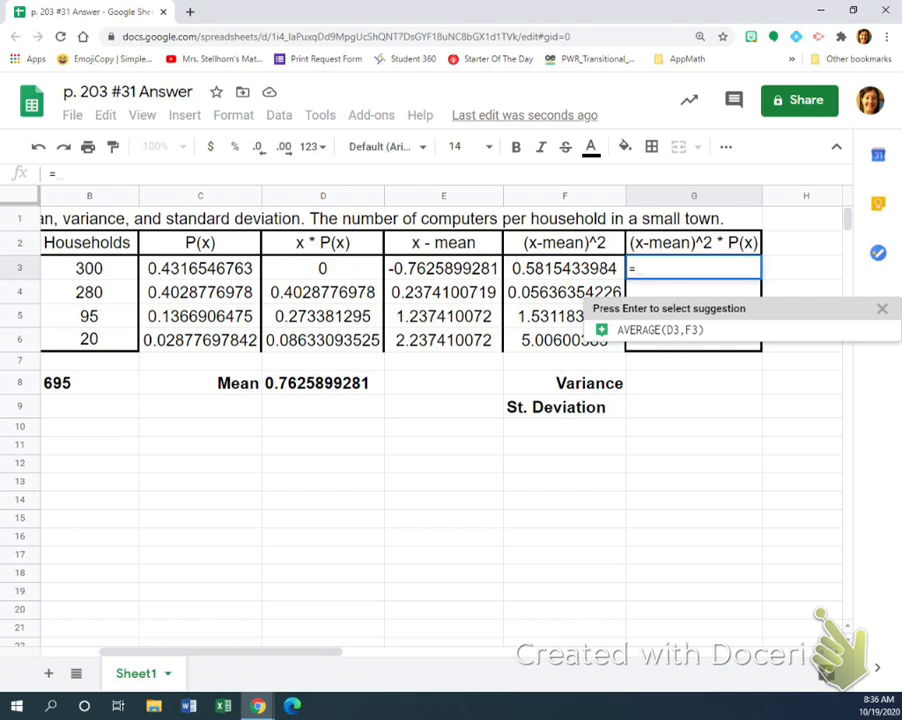
{"action": "left_click", "coordinate": [564, 268]}
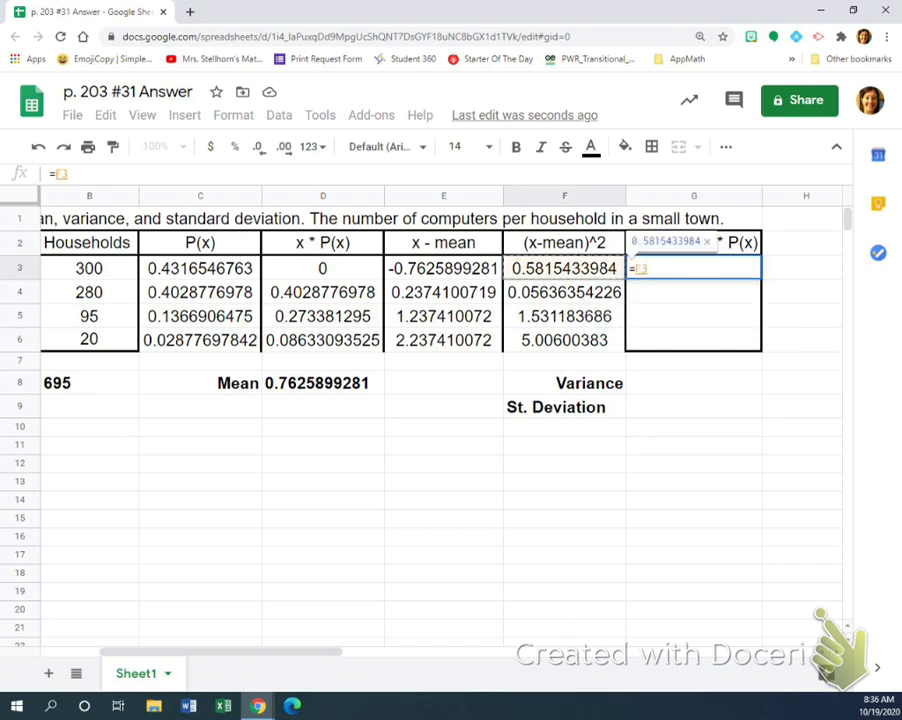
{"action": "type", "text": "*"}
{"action": "left_click", "coordinate": [200, 268]}
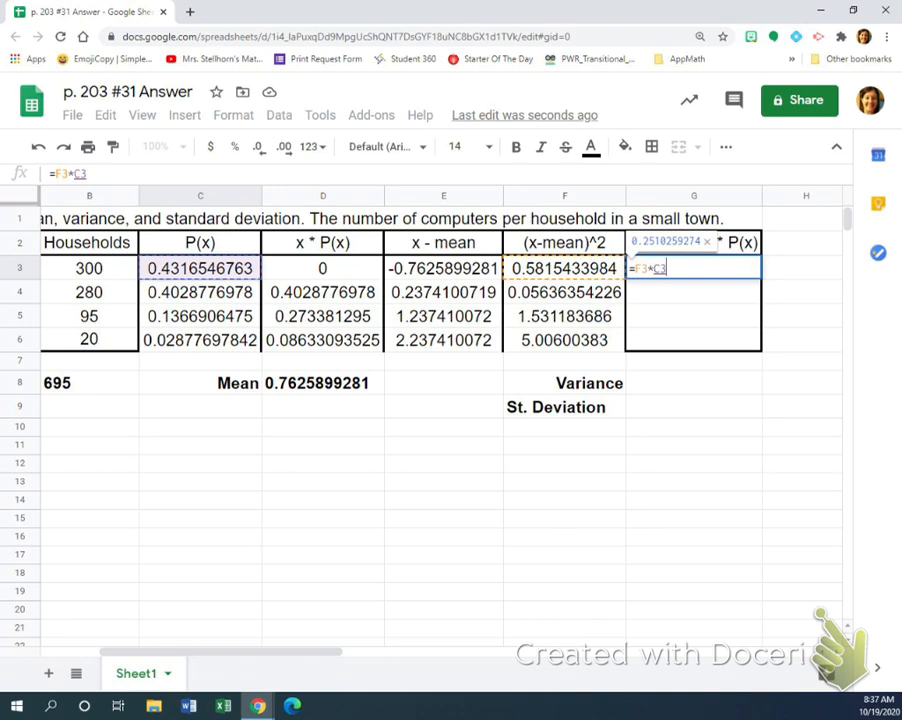
{"action": "key", "text": "Return"}
{"action": "left_click", "coordinate": [693, 268]}
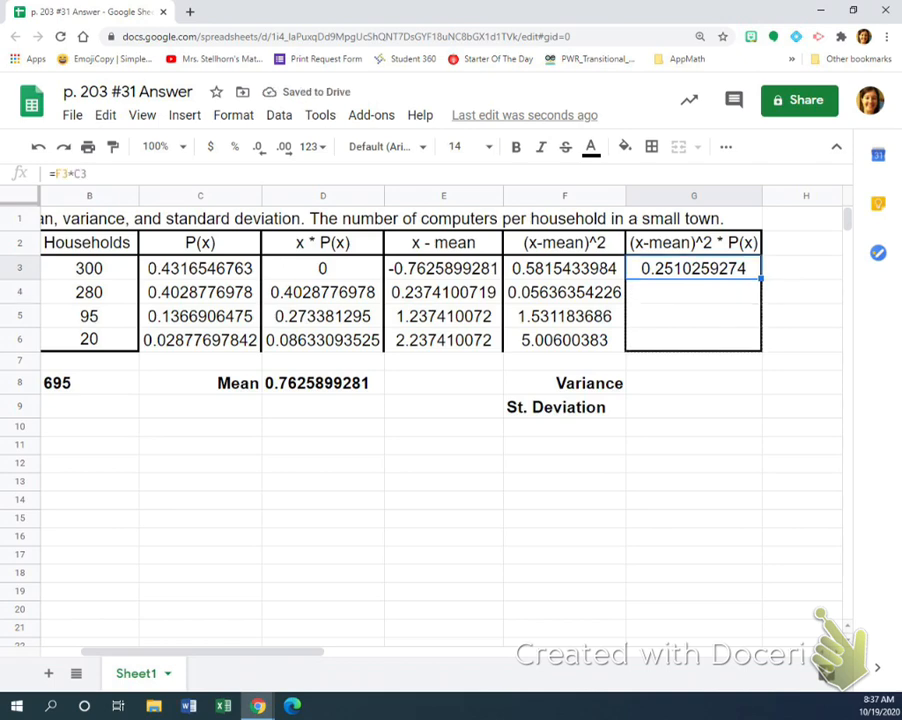
{"action": "double_click", "coordinate": [761, 279]}
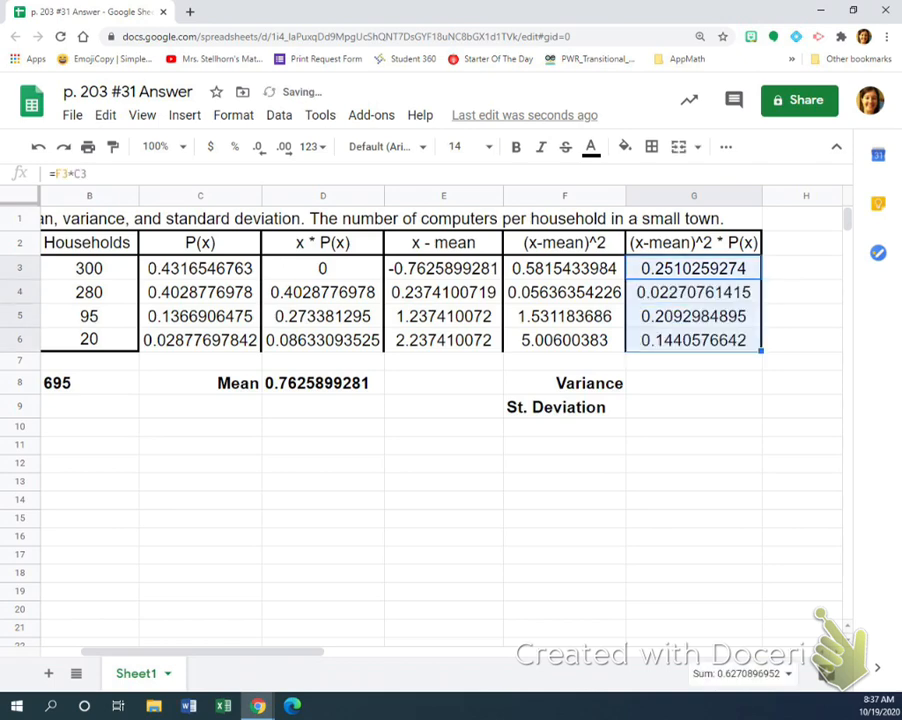
Calculate the variance in G8 with the suggested formula =SUM(G3:G6).
{"action": "left_click", "coordinate": [693, 383]}
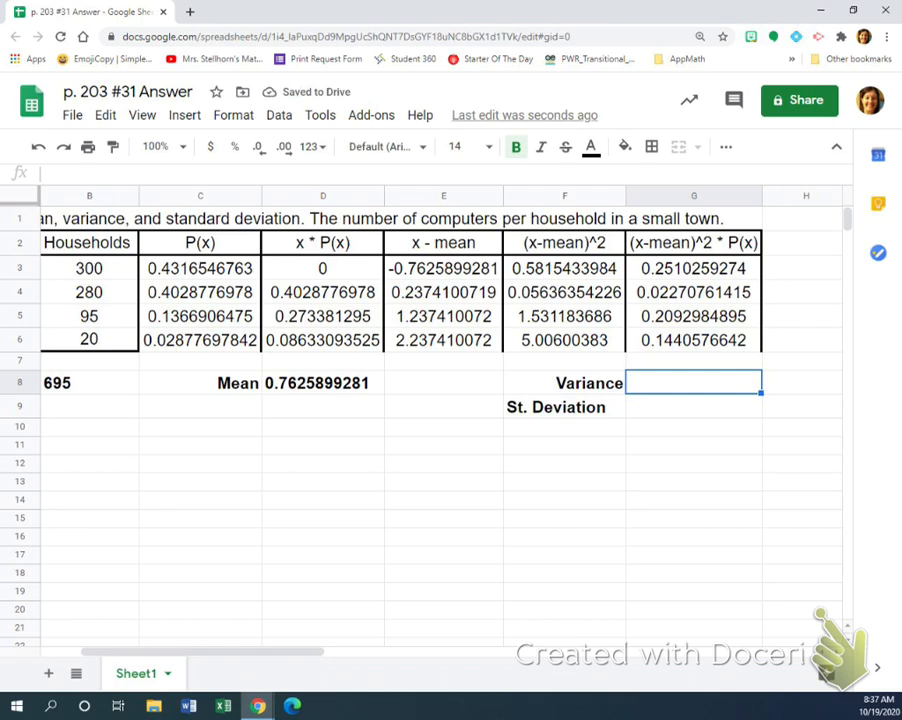
{"action": "type", "text": "="}
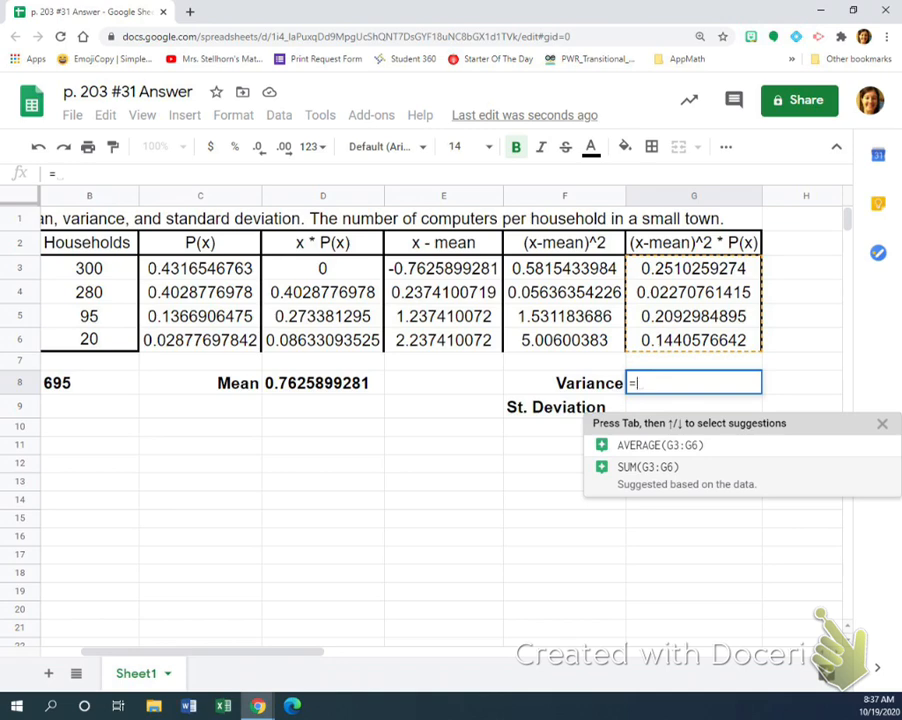
{"action": "left_click", "coordinate": [648, 467]}
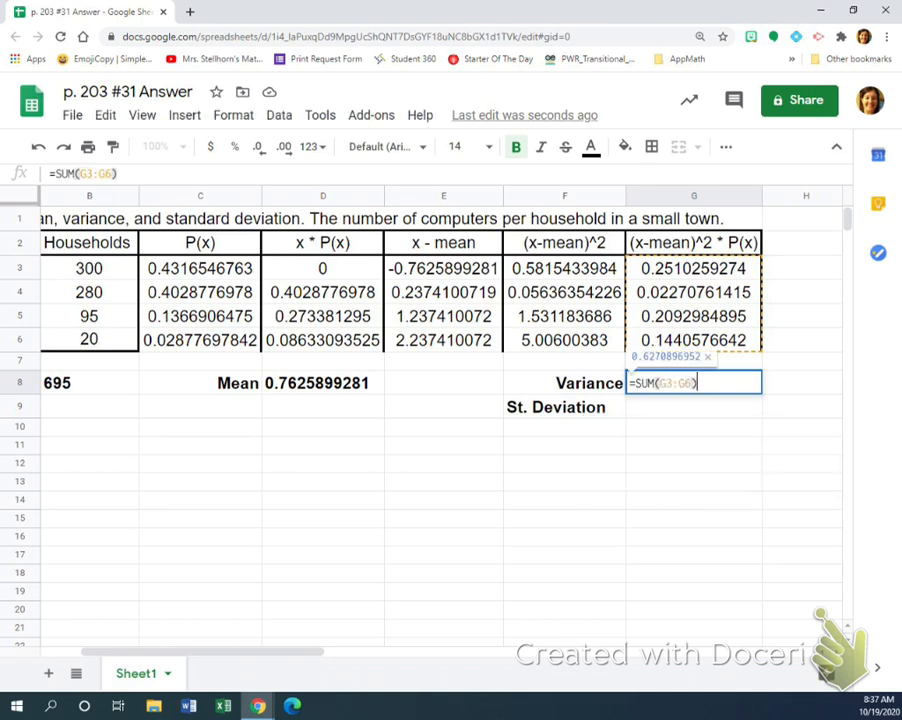
{"action": "key", "text": "Return"}
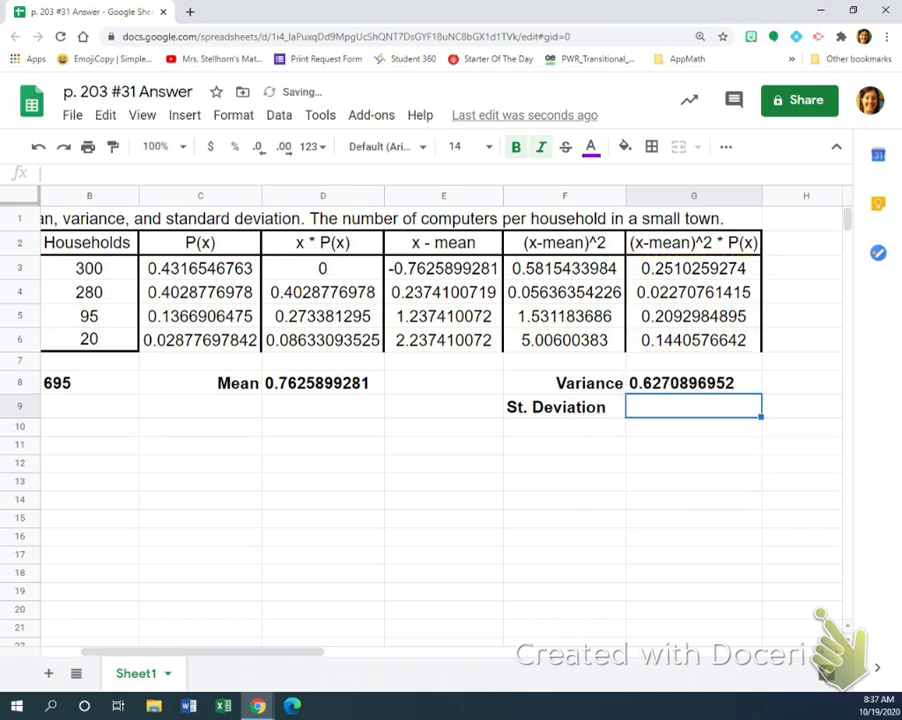
Calculate the standard deviation in G9 with the formula =sqrt(G8).
{"action": "type", "text": "=s"}
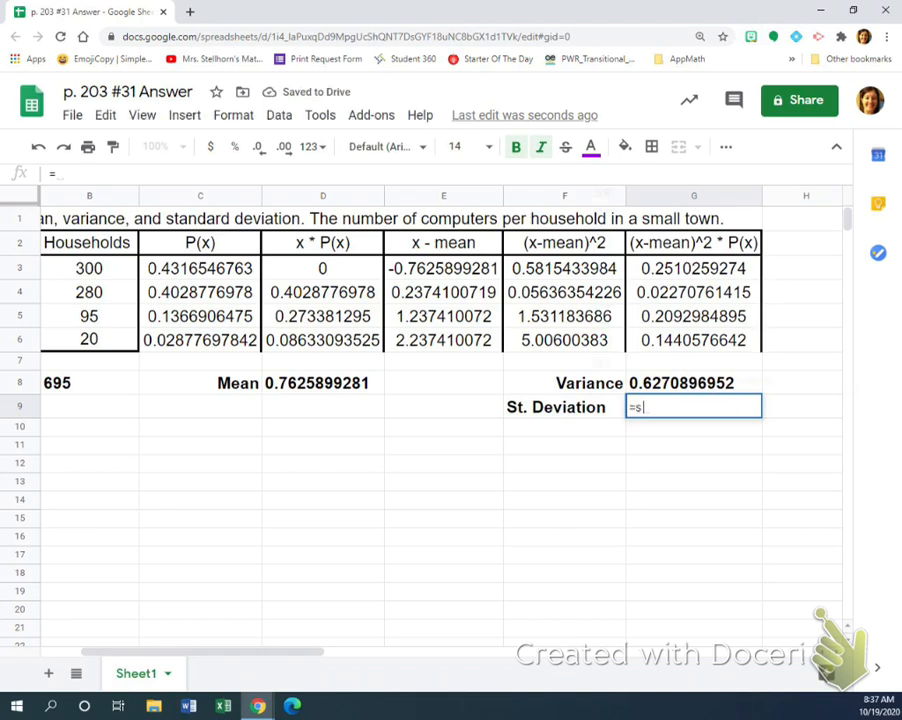
{"action": "type", "text": "qrt("}
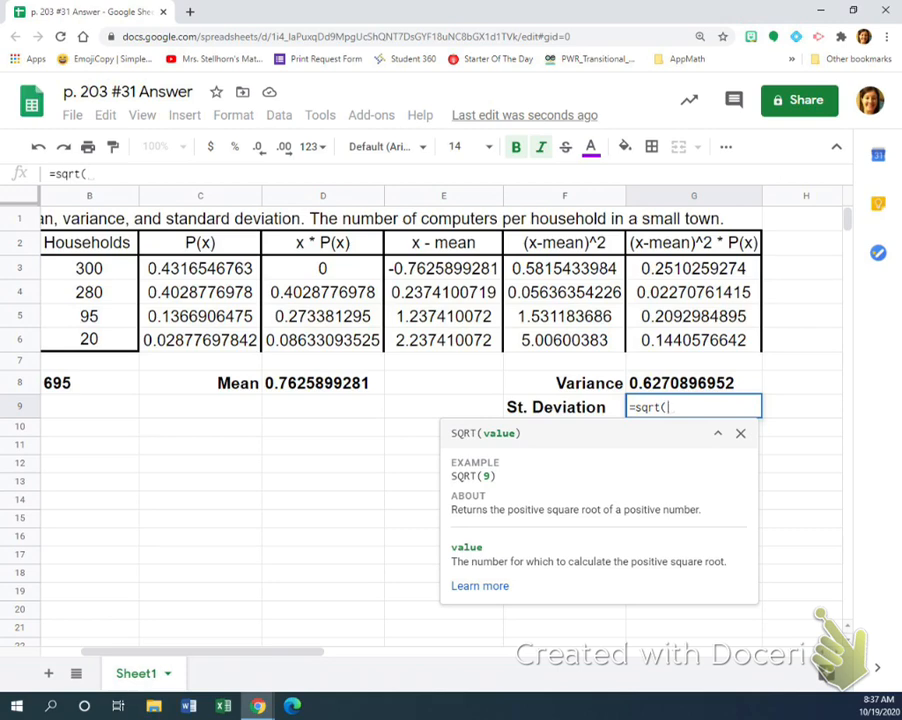
{"action": "left_click", "coordinate": [694, 383]}
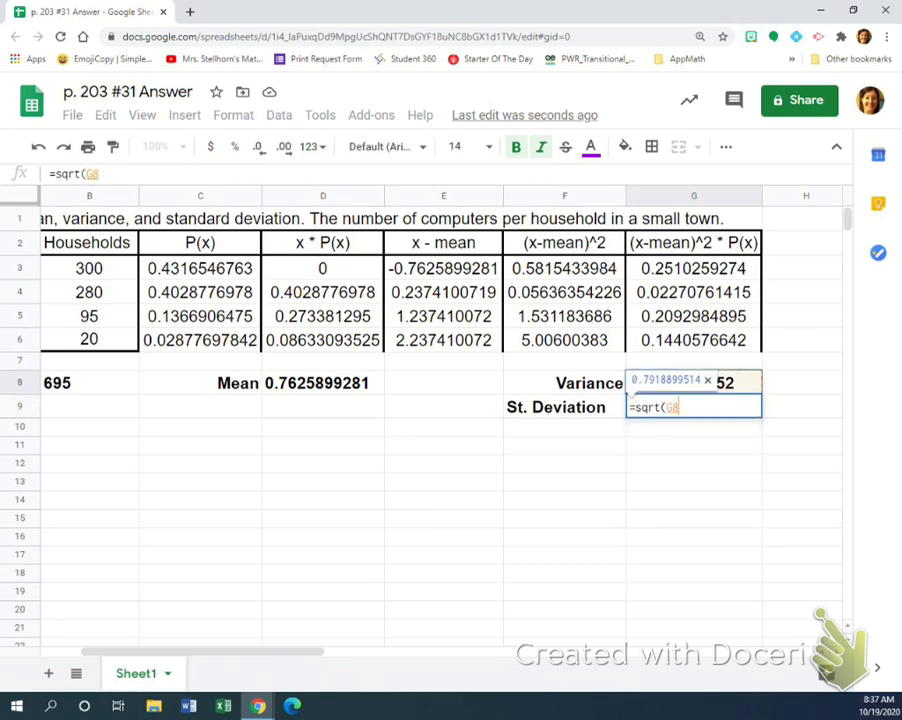
{"action": "type", "text": ")"}
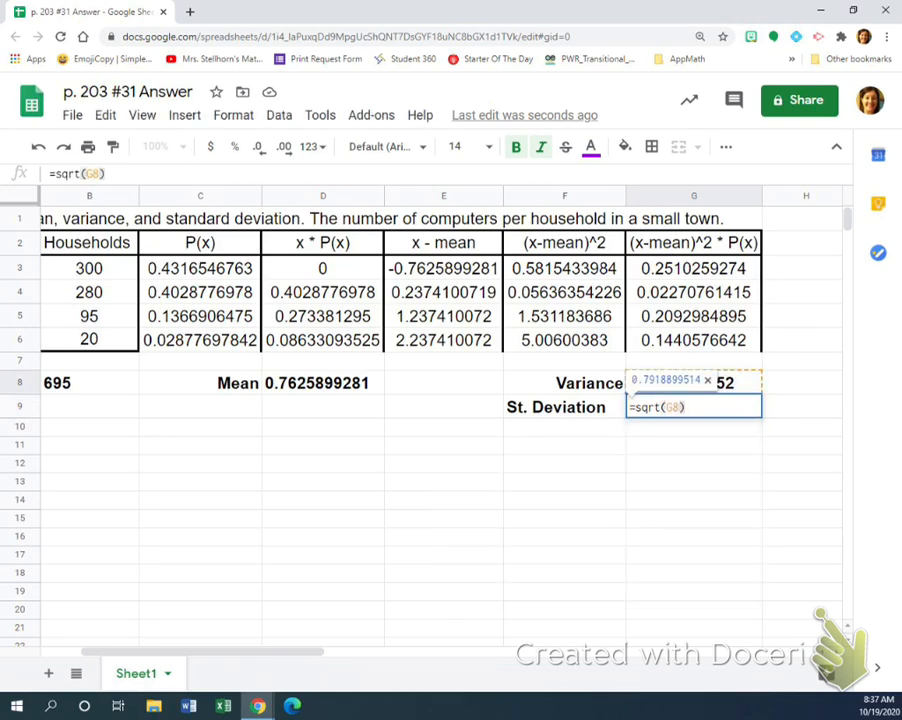
{"action": "key", "text": "Return"}
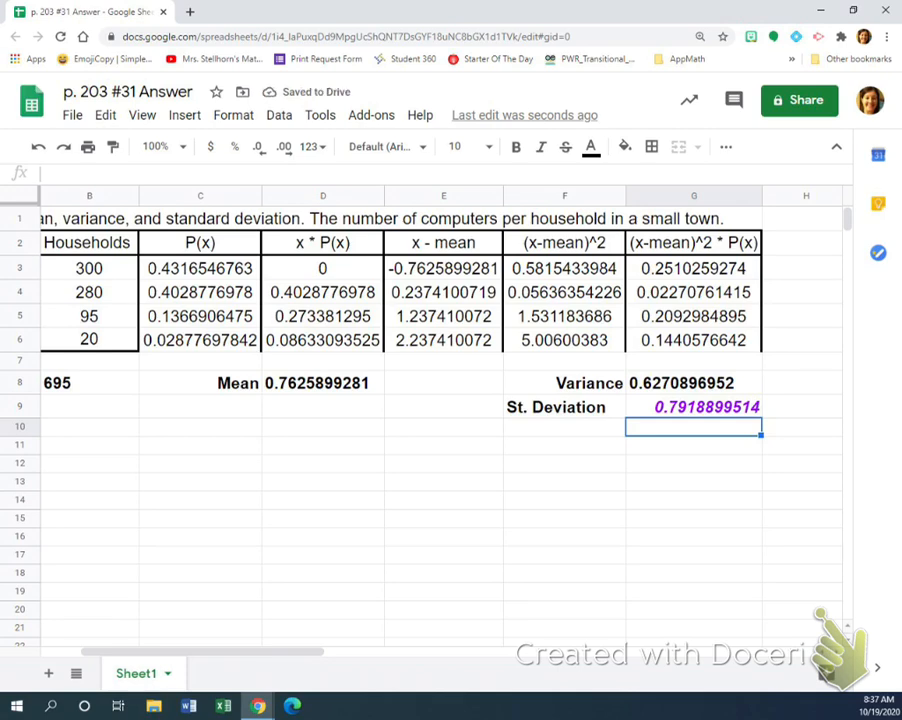
{"action": "scroll", "coordinate": [440, 400], "scroll_direction": "left", "scroll_amount": 3}
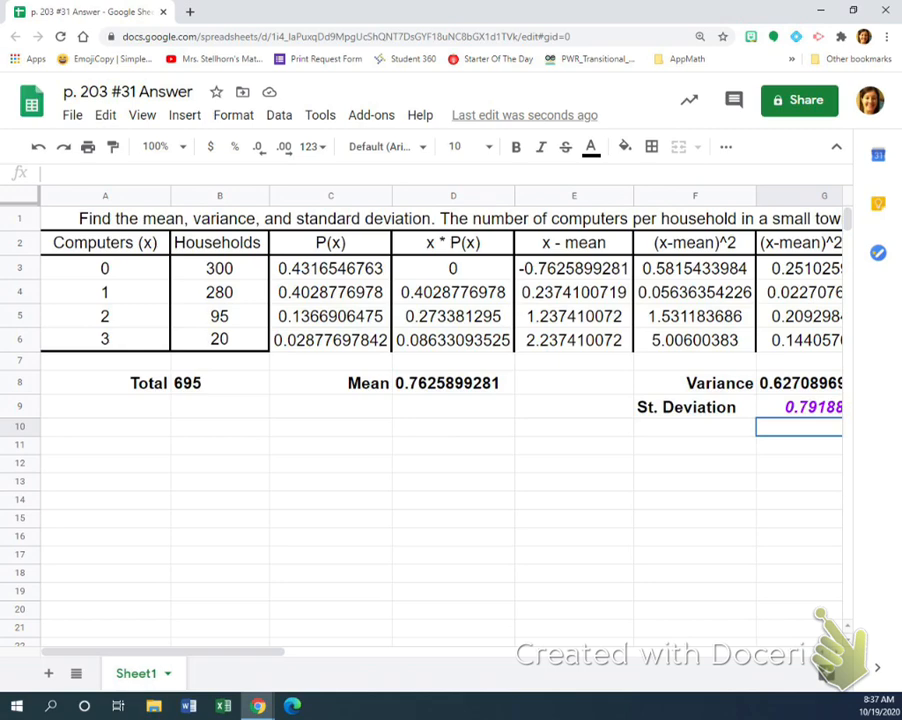
{"action": "left_click", "coordinate": [330, 463]}
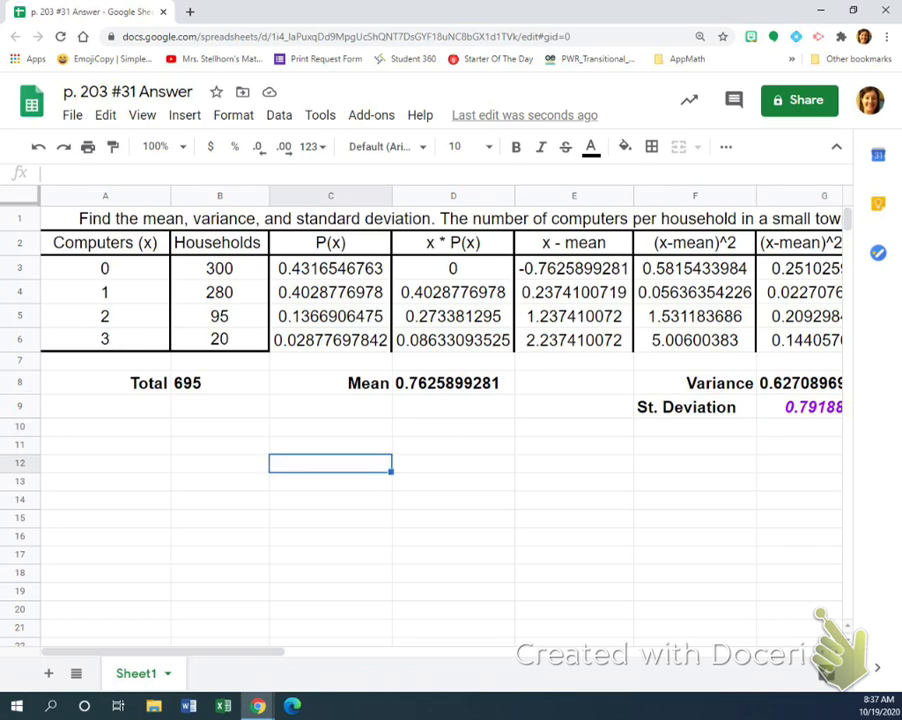
{"action": "key", "text": "ctrl+plus"}
{"action": "key", "text": "ctrl+plus"}
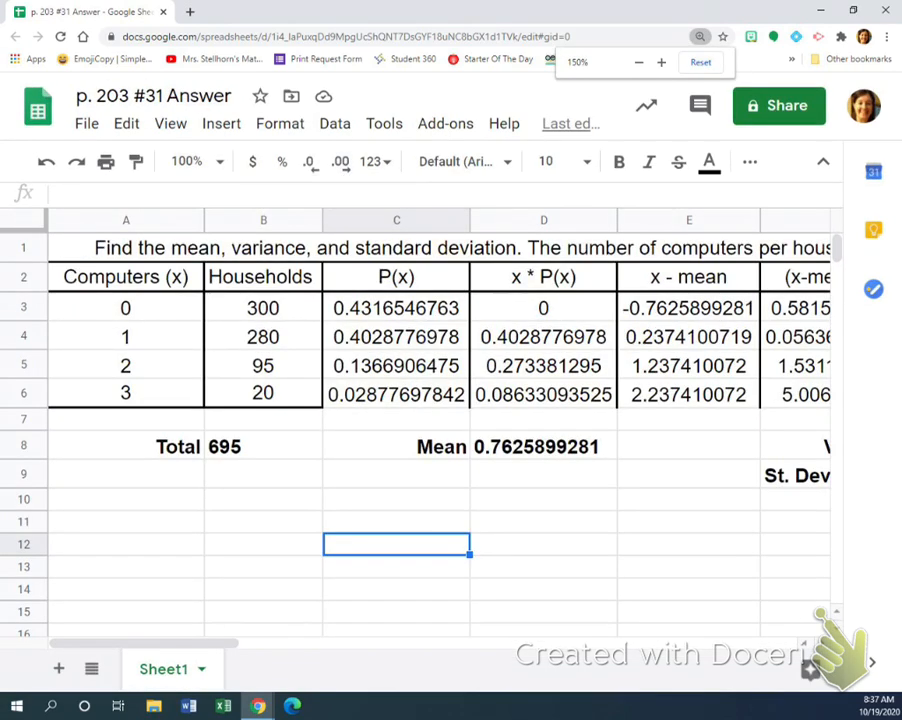
Merge the cells C12 through G13 below the table into one cell.
{"action": "scroll", "coordinate": [440, 420], "scroll_direction": "right", "scroll_amount": 3}
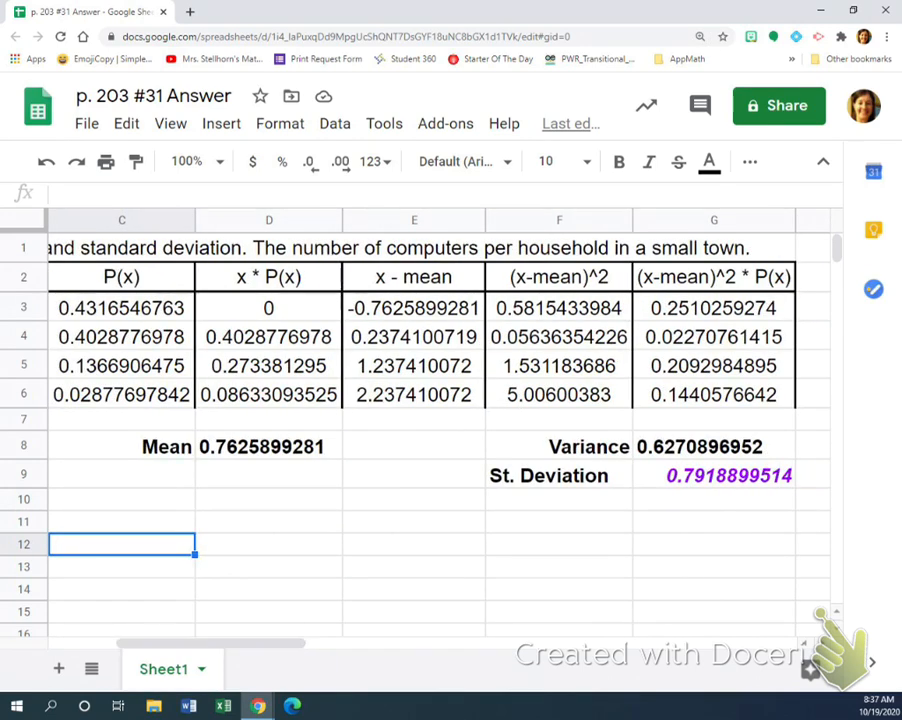
{"action": "left_click_drag", "start_coordinate": [122, 544], "coordinate": [714, 567]}
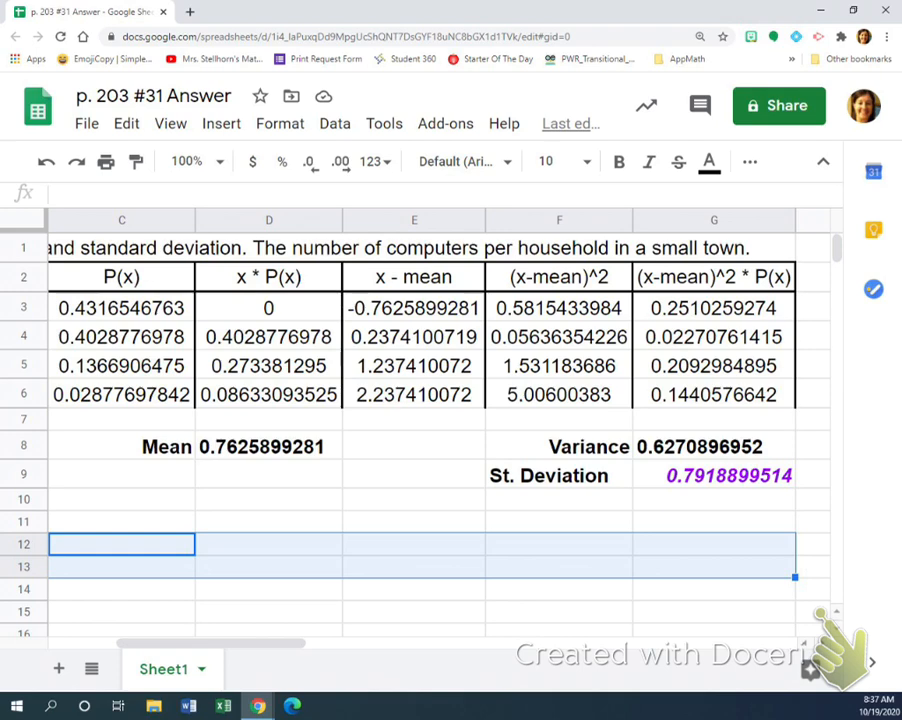
{"action": "left_click", "coordinate": [750, 161]}
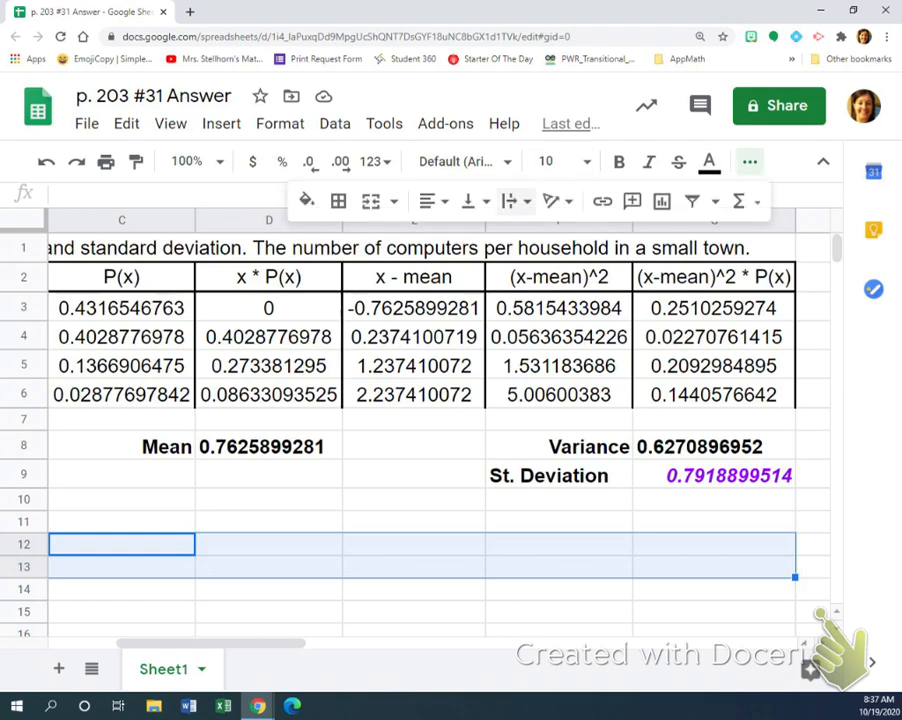
{"action": "left_click", "coordinate": [371, 201]}
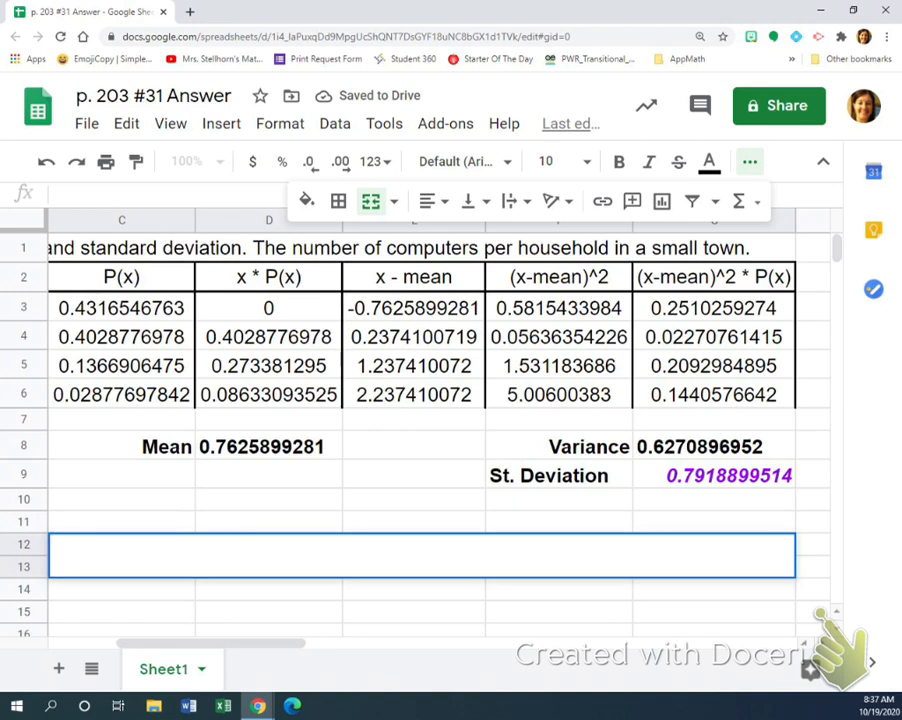
Write in the merged cell "This means that another experiment of the same situation will have a mean somewhere between 0.76 (+ or -) 0.79".
{"action": "type", "text": "This means"}
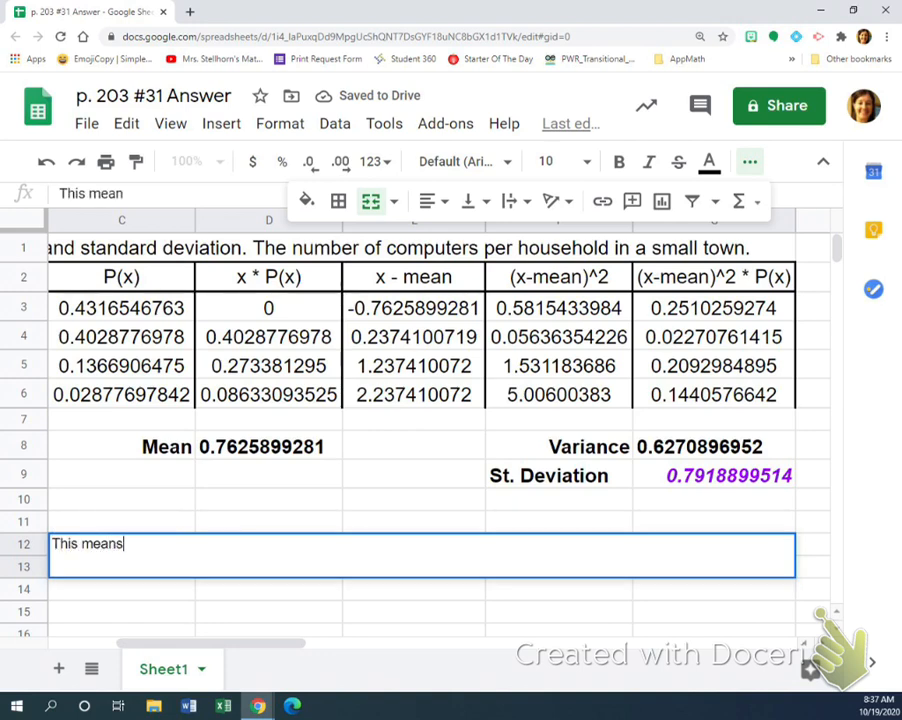
{"action": "type", "text": " that"}
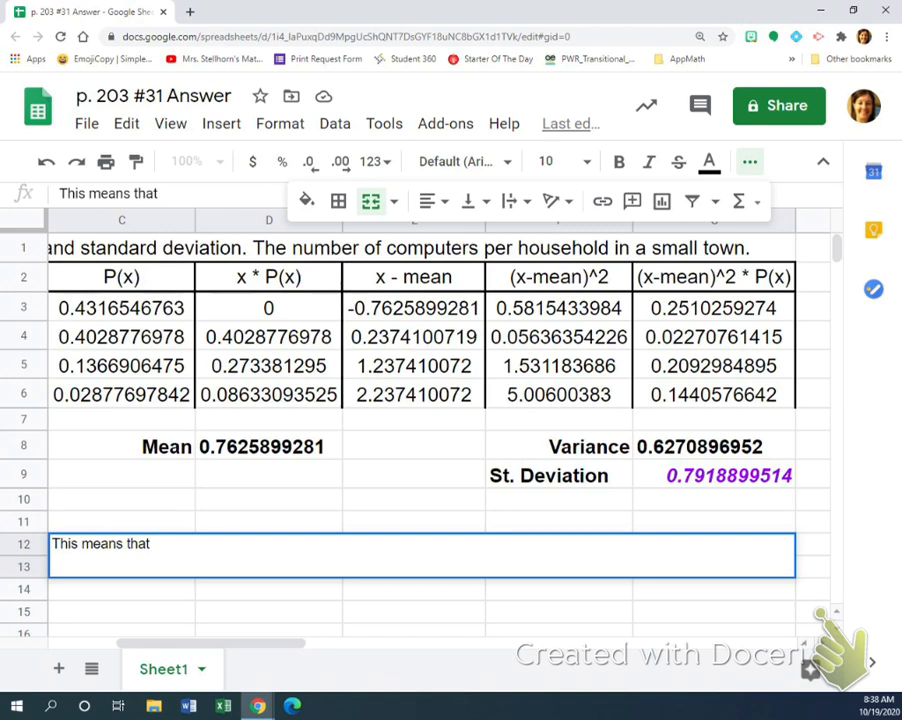
{"action": "type", "text": "another e"}
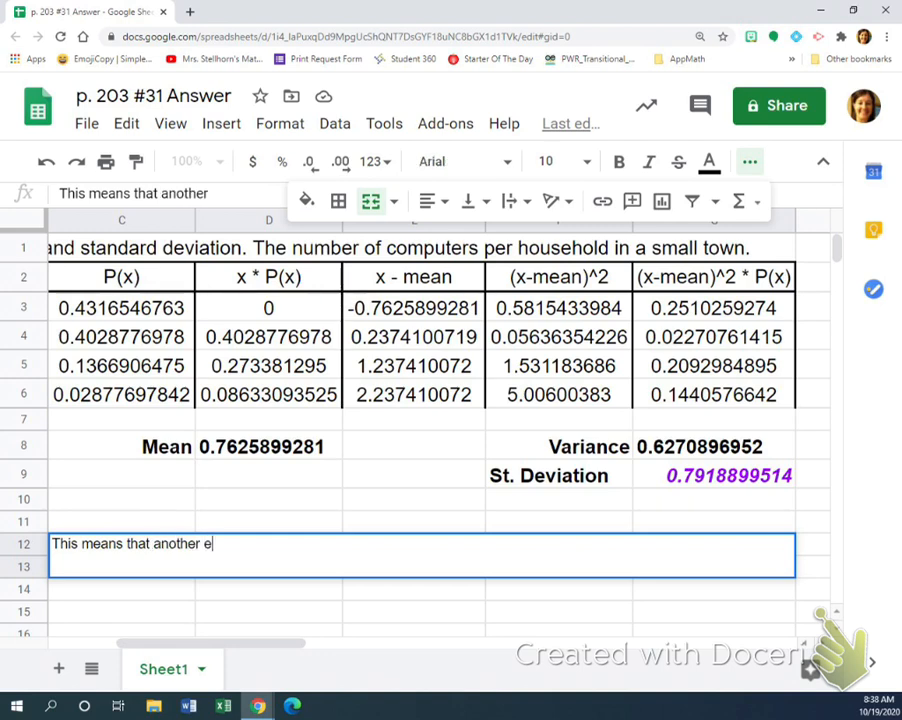
{"action": "type", "text": "xperiment of the "}
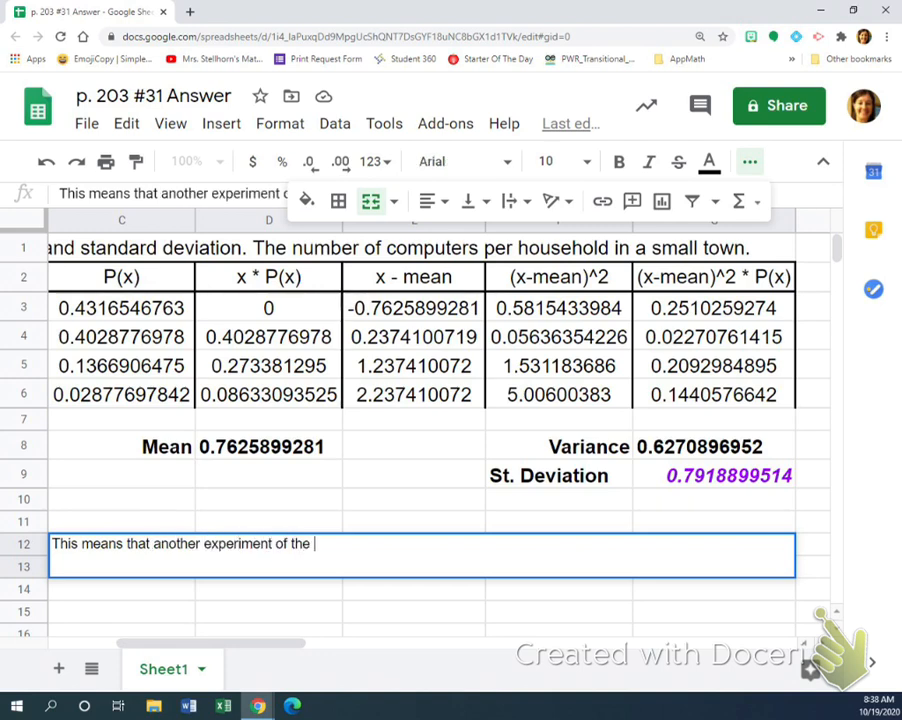
{"action": "type", "text": "same "}
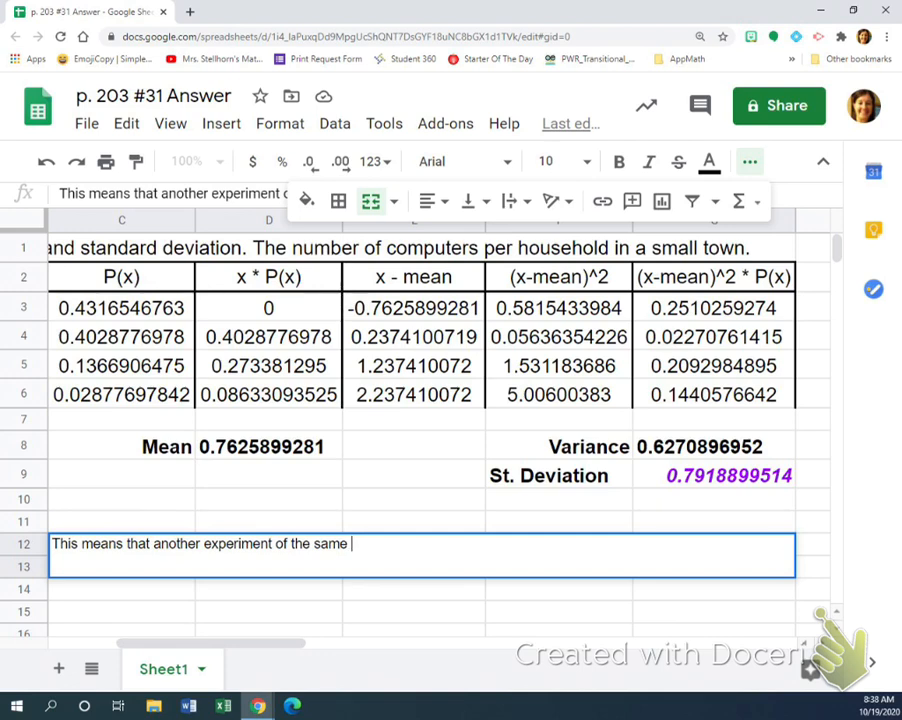
{"action": "type", "text": "situation"}
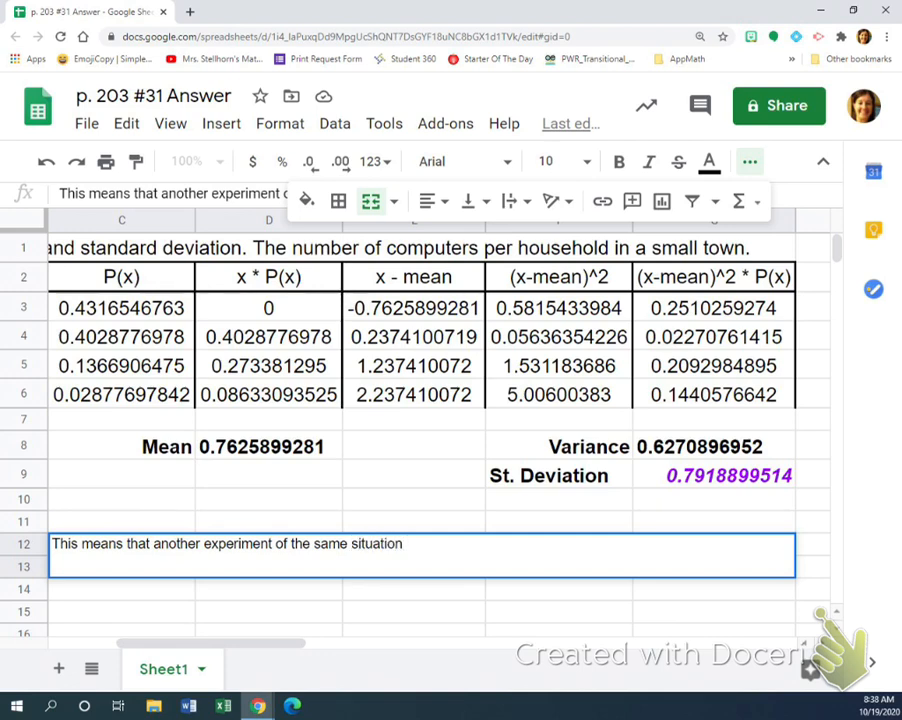
{"action": "type", "text": " will have a m"}
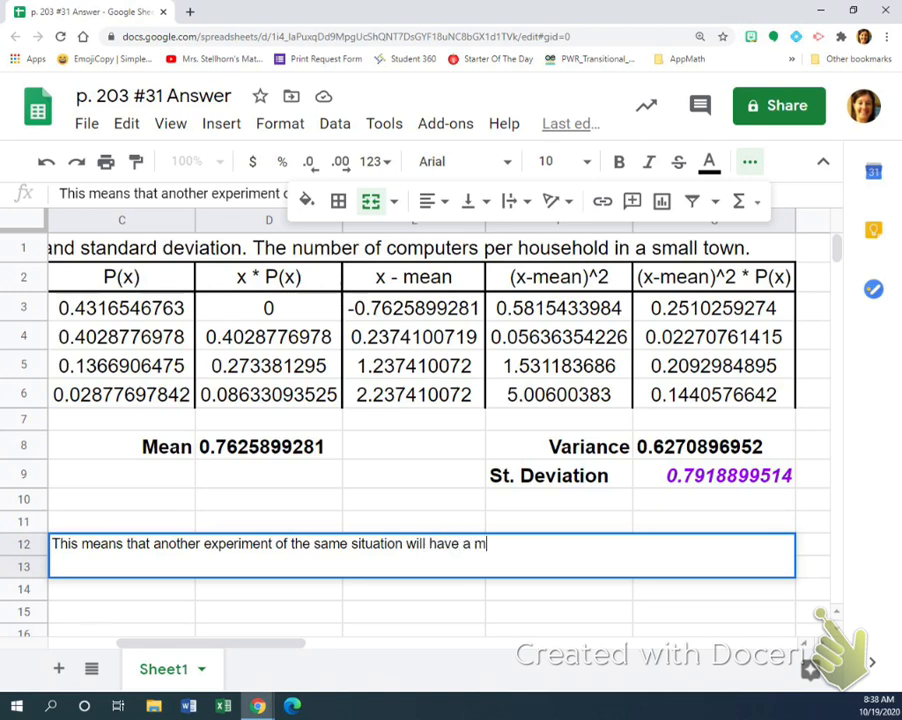
{"action": "type", "text": "ean somew"}
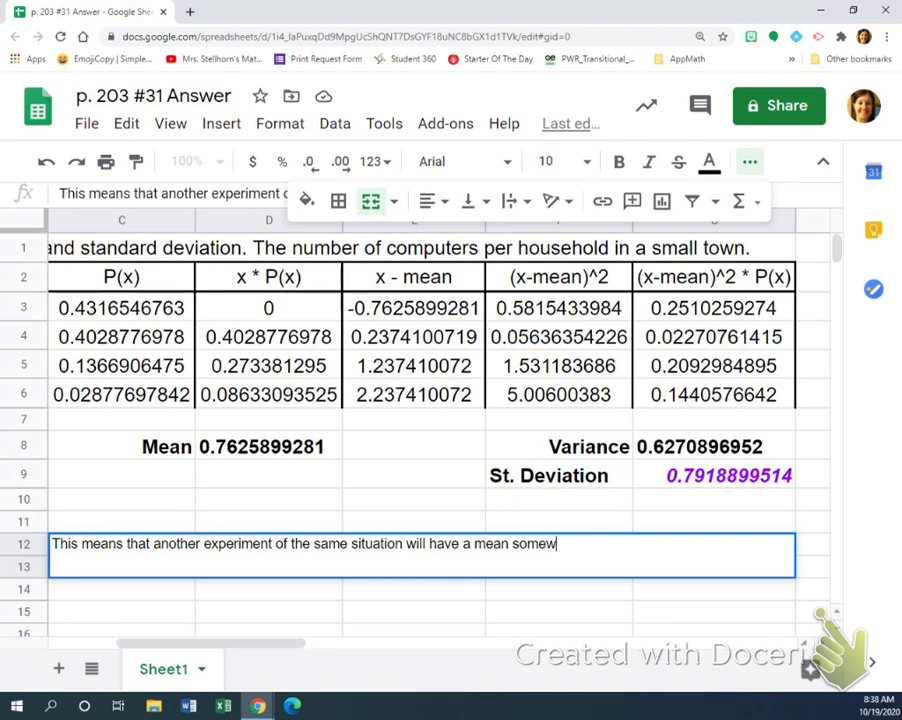
{"action": "type", "text": "here between "}
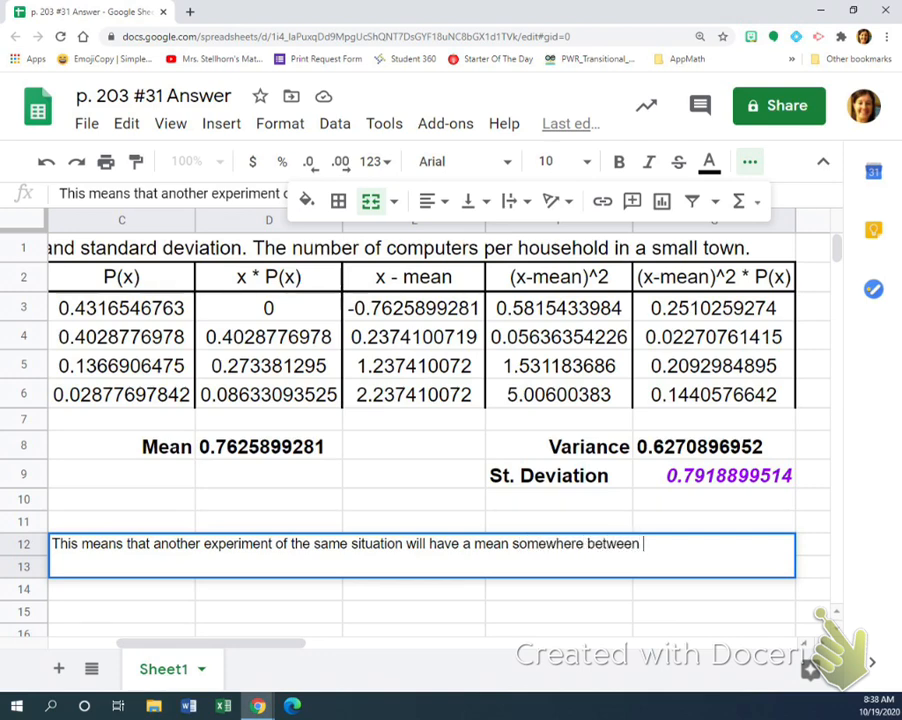
{"action": "type", "text": "0.76"}
{"action": "left_click", "coordinate": [269, 447]}
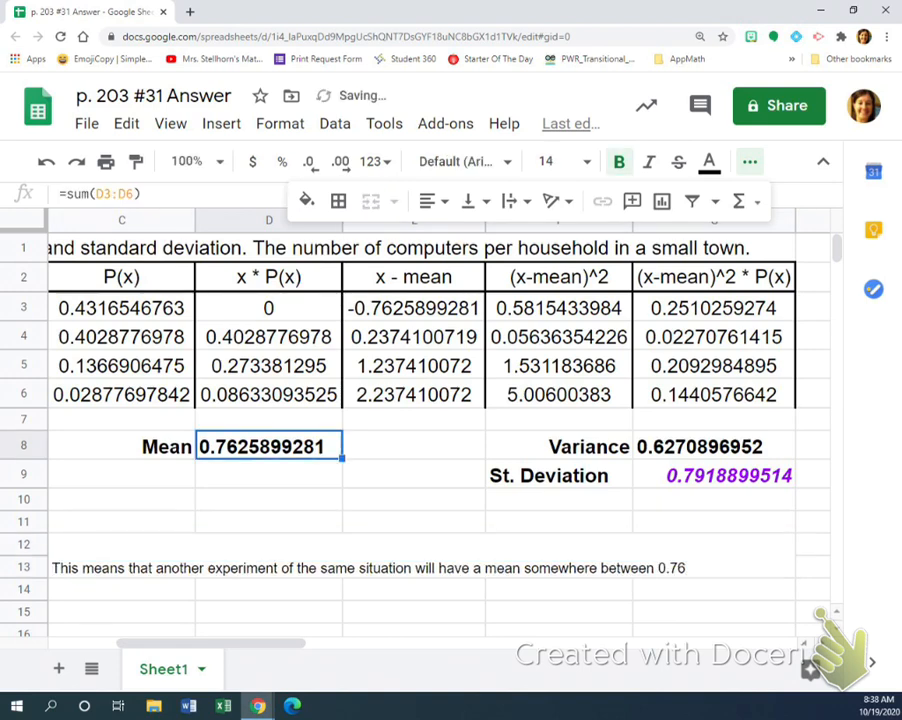
{"action": "double_click", "coordinate": [684, 566]}
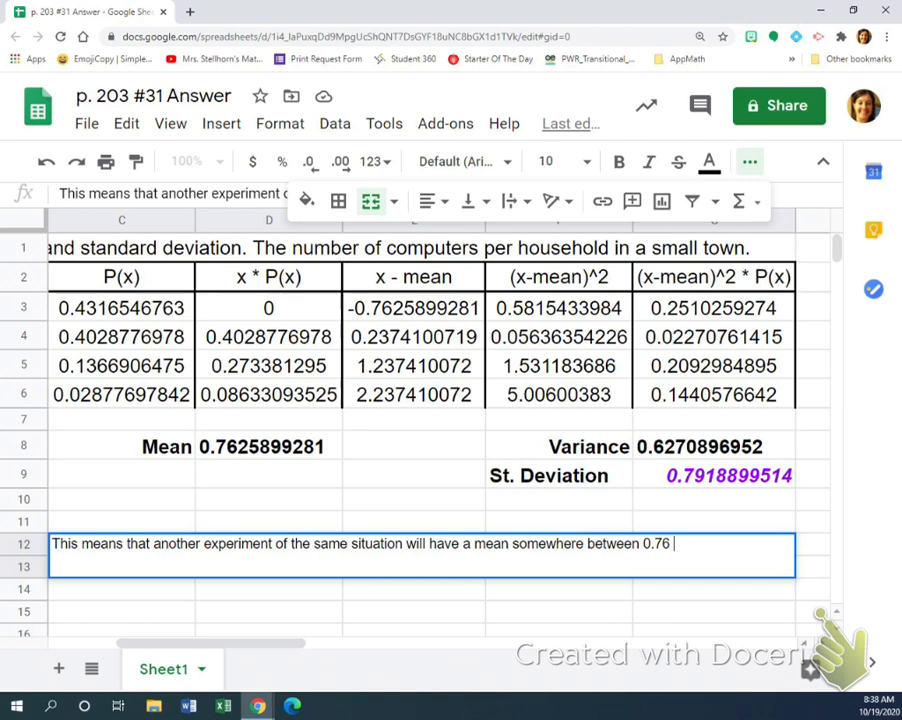
{"action": "type", "text": "(+ or -) 0.79"}
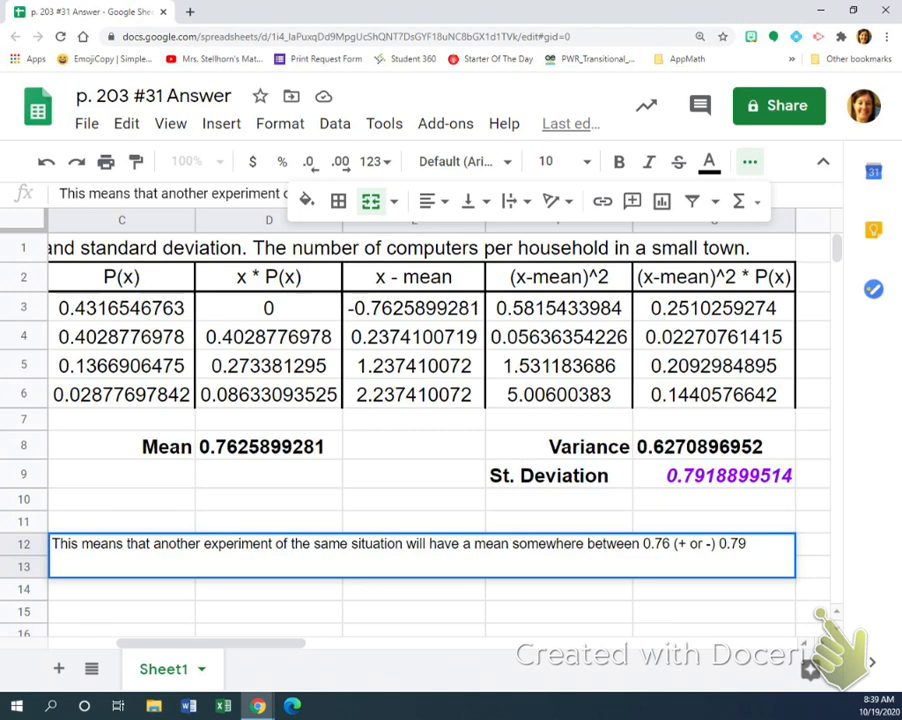
Examine the P(x) values for households with 1, 2 and 3 computers in C4 through C6.
{"action": "scroll", "coordinate": [440, 330], "scroll_direction": "left", "scroll_amount": 3}
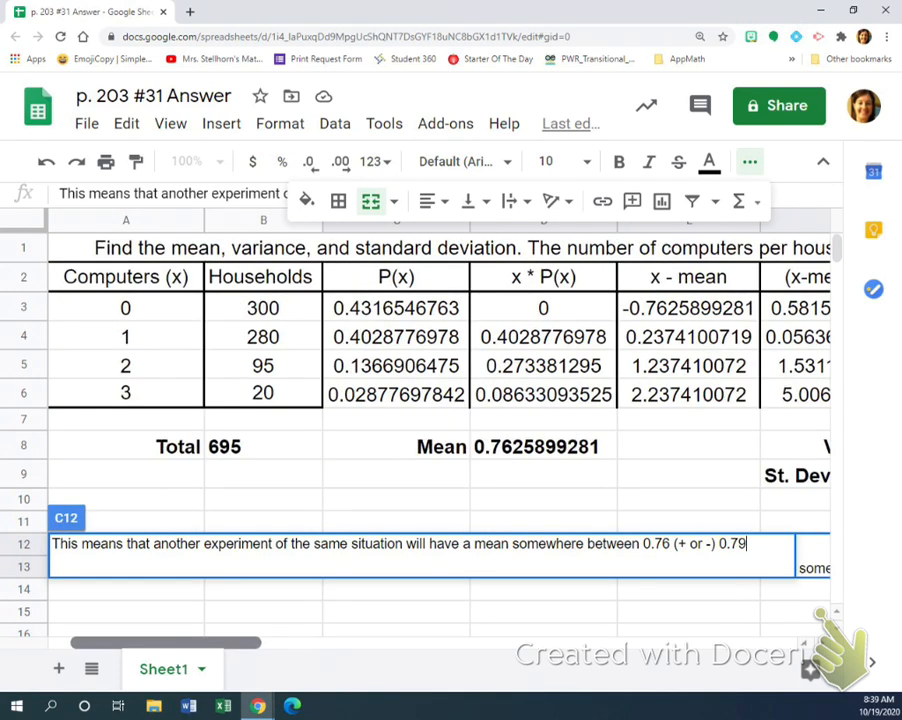
{"action": "left_click", "coordinate": [396, 337]}
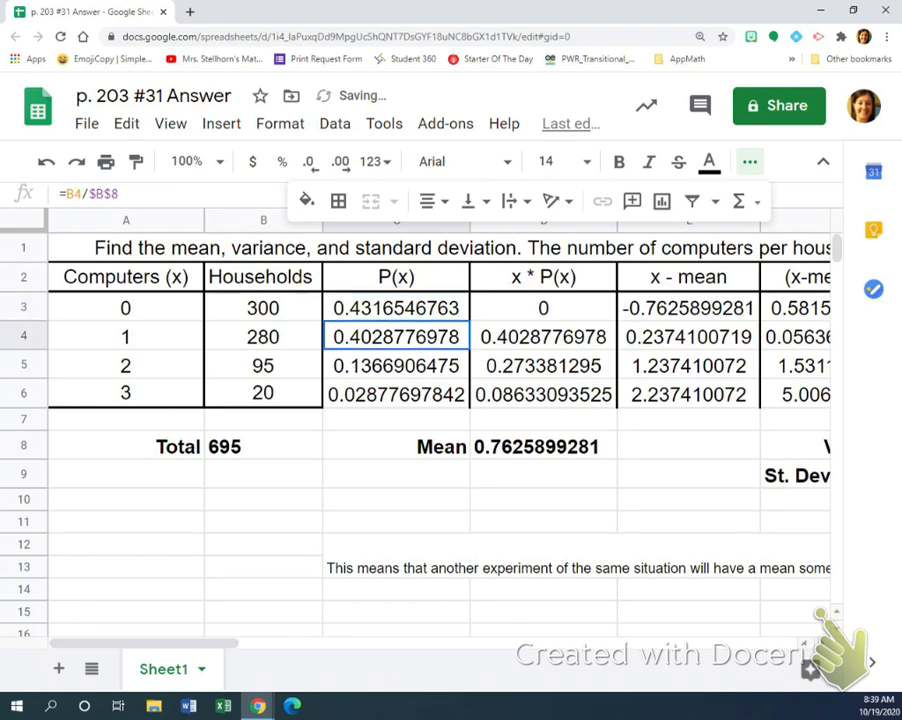
{"action": "left_click", "coordinate": [396, 366]}
{"action": "left_click", "coordinate": [396, 394]}
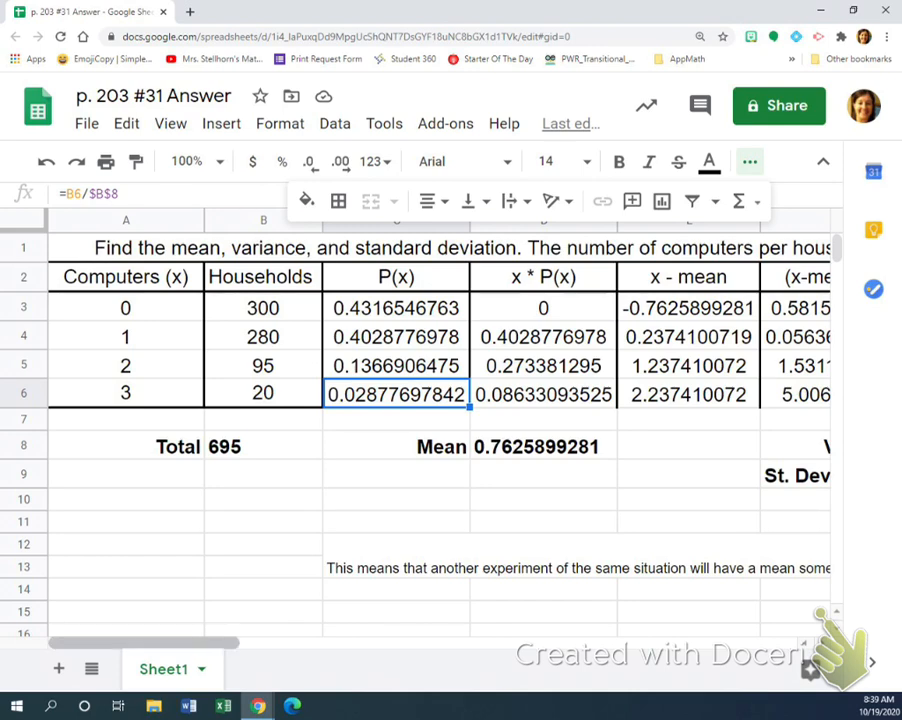
Append ". The mean will either be no computer or at most have an average 2 computers." to the note in the merged cell.
{"action": "scroll", "coordinate": [440, 420], "scroll_direction": "right", "scroll_amount": 5}
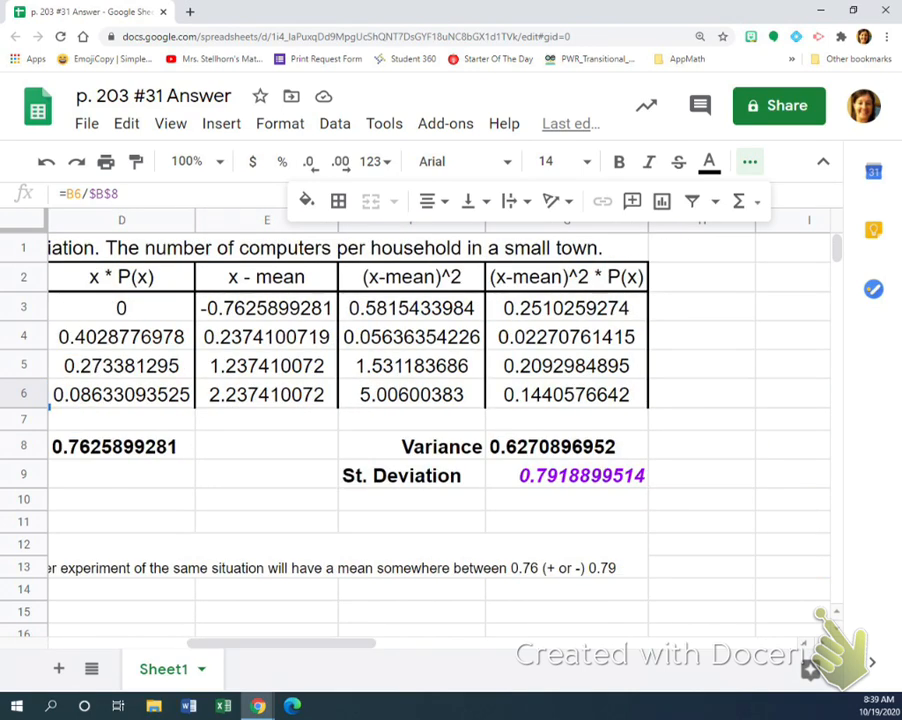
{"action": "double_click", "coordinate": [450, 566]}
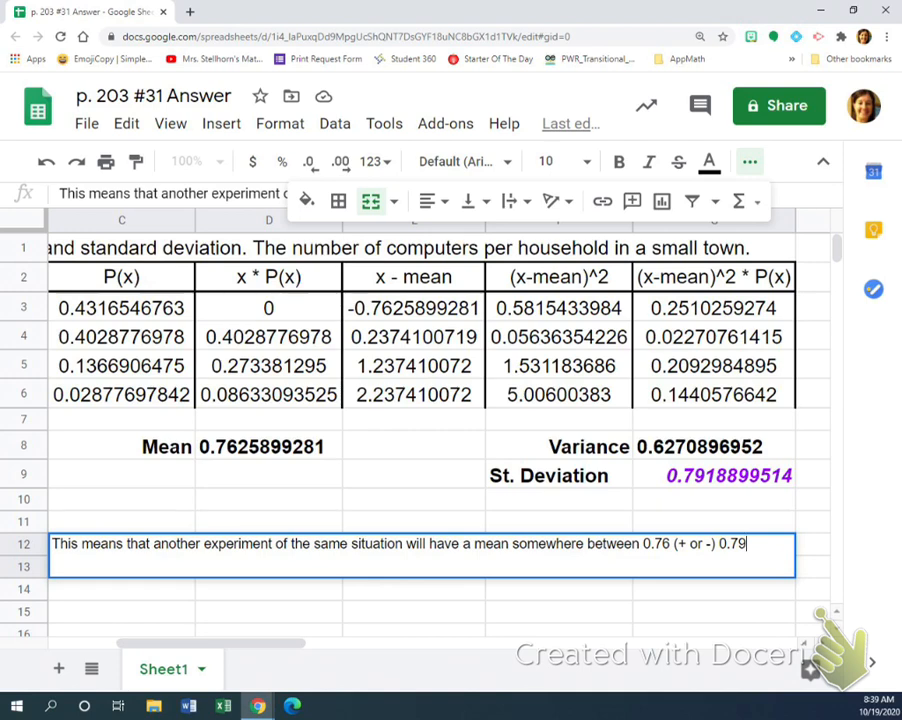
{"action": "type", "text": ". The mean will"}
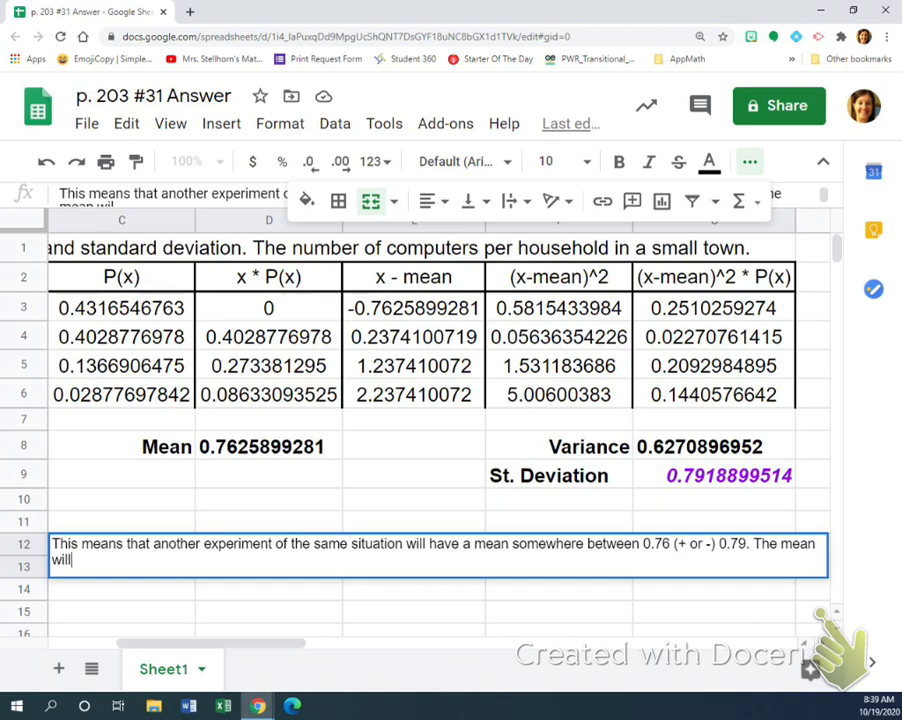
{"action": "type", "text": " either be "}
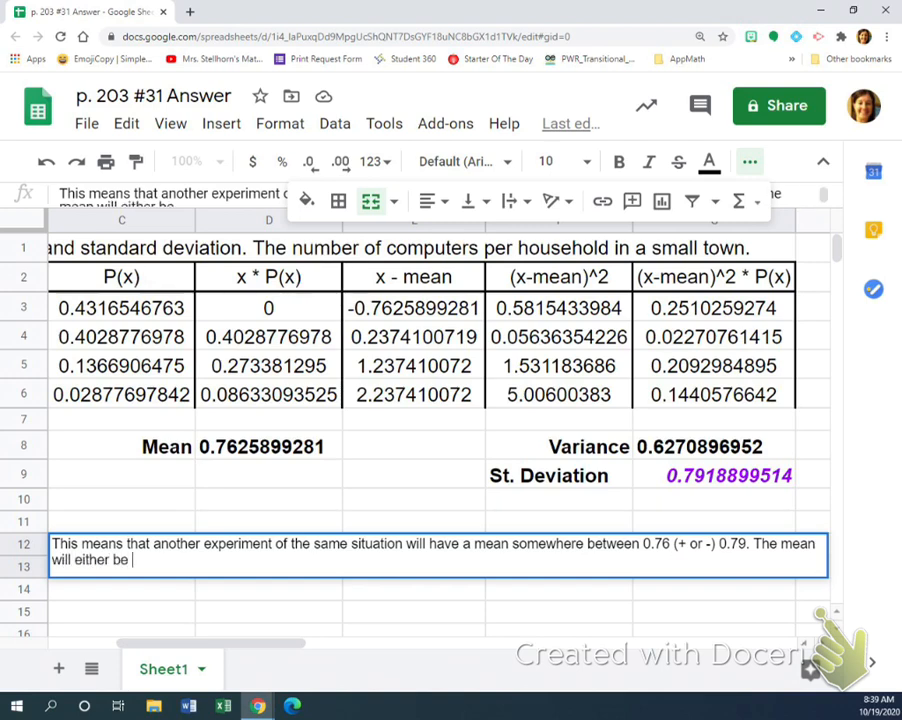
{"action": "type", "text": "no computer or "}
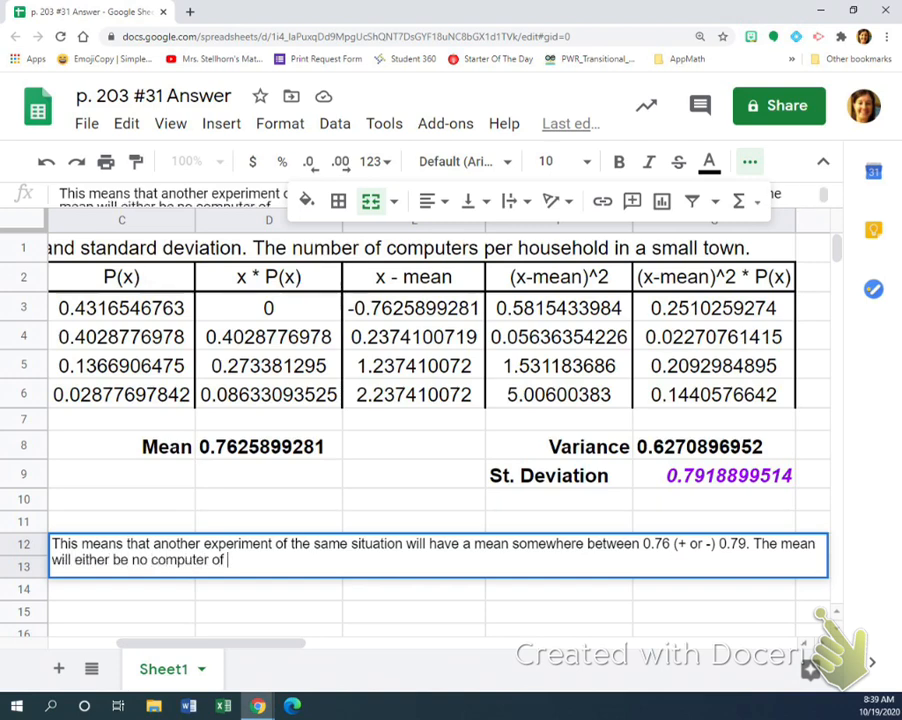
{"action": "type", "text": "at m"}
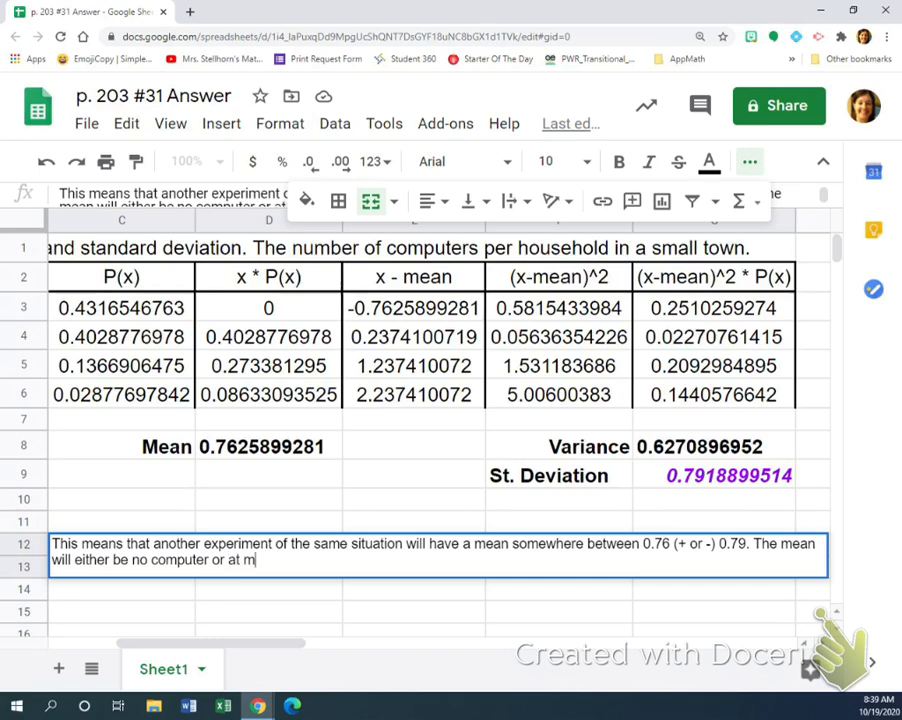
{"action": "type", "text": "ost have "}
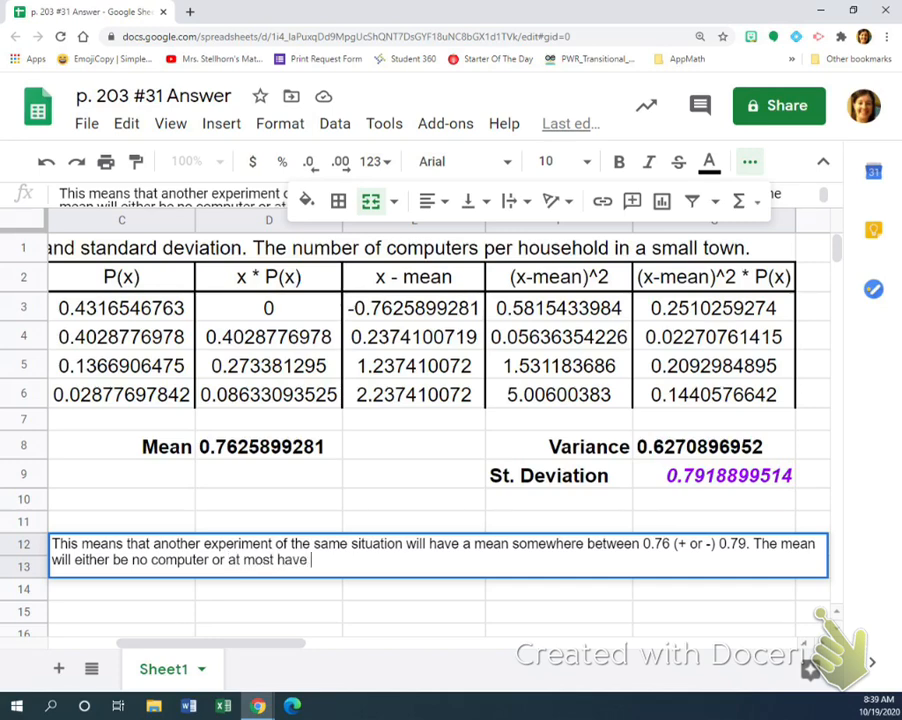
{"action": "type", "text": "an average 2 computers."}
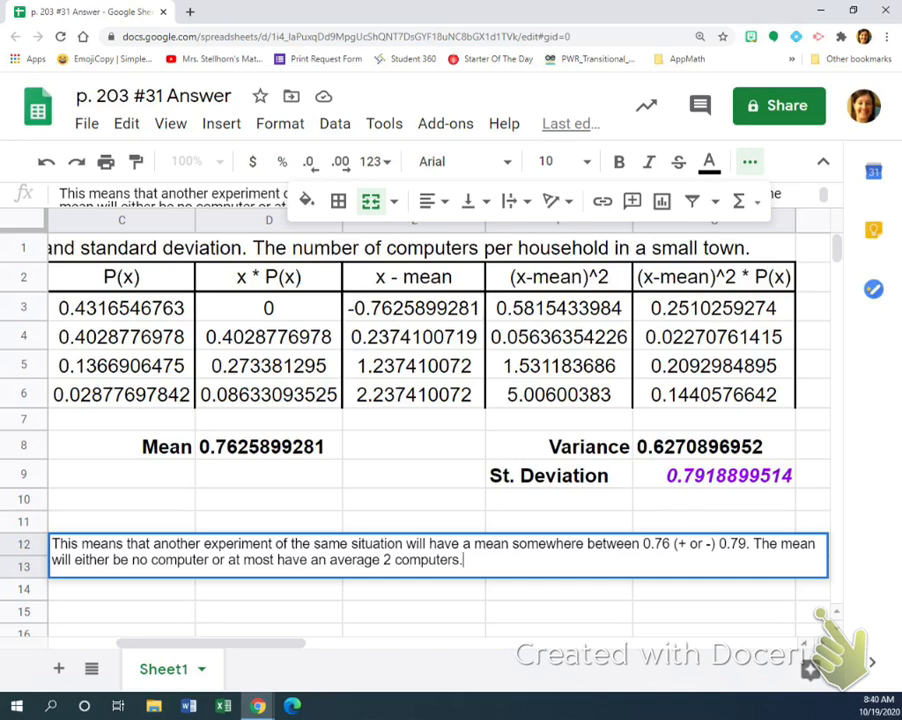
{"action": "left_click_drag", "start_coordinate": [210, 643], "coordinate": [150, 643]}
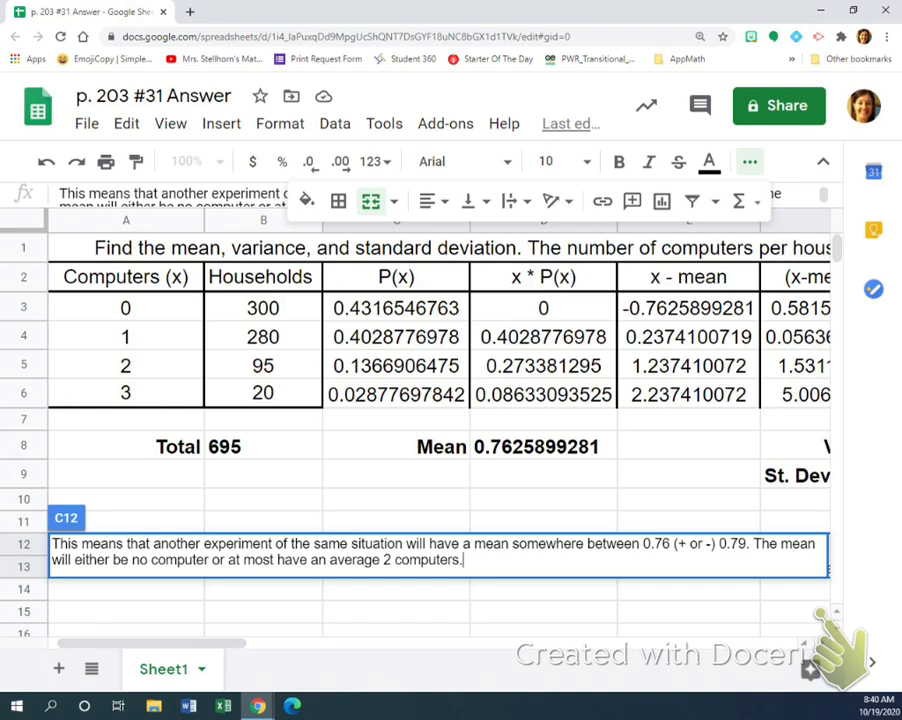
{"action": "key", "text": "Return"}
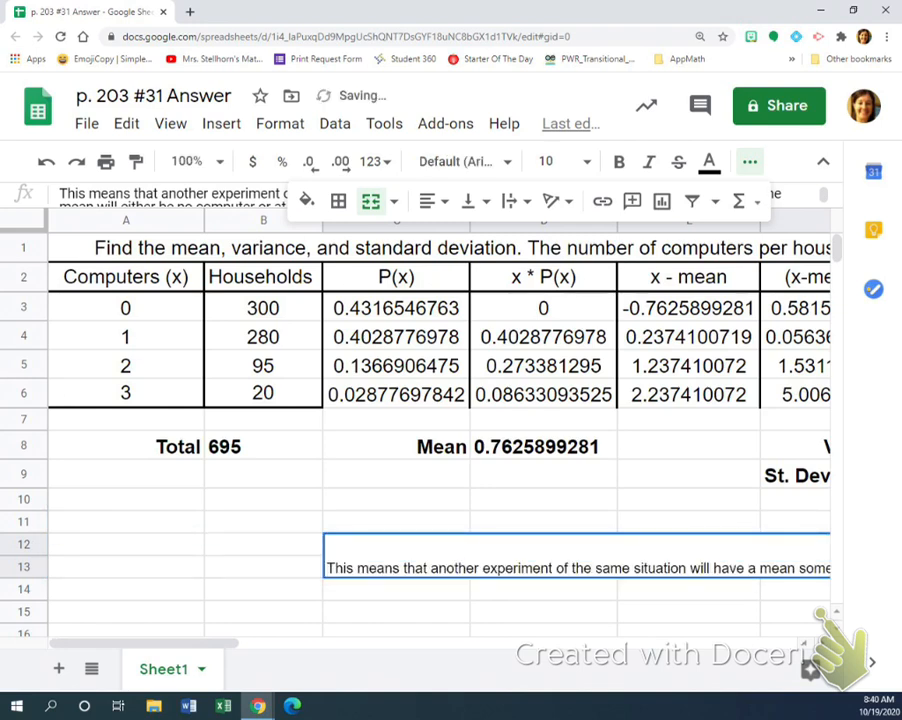